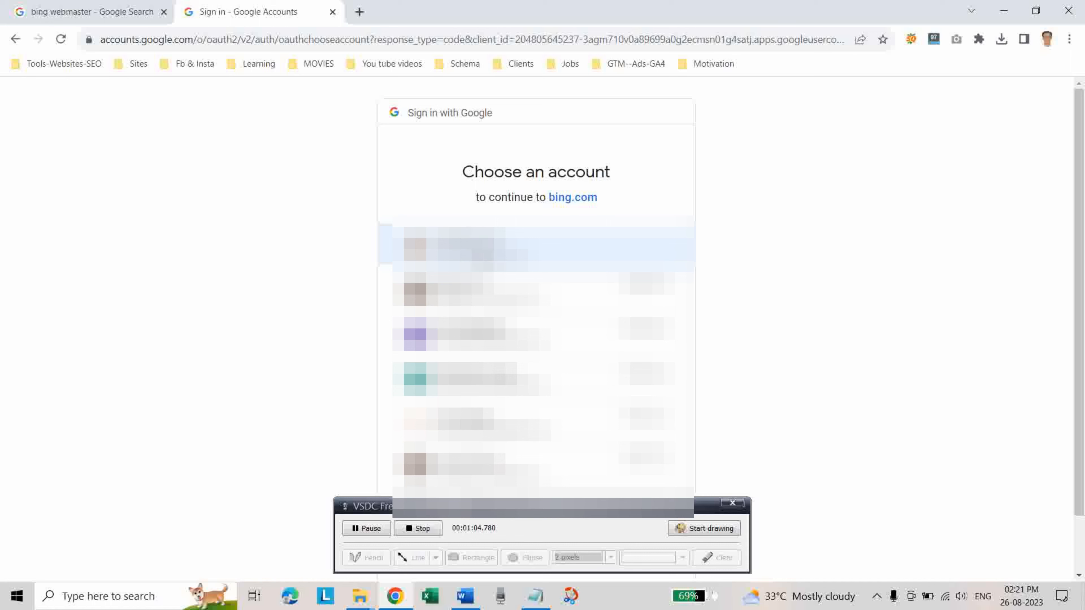
Sign in to Bing Webmaster Tools with the first Google account and manually add the site omtalksdigitalmarketing.blogspot.com.
click(536, 247)
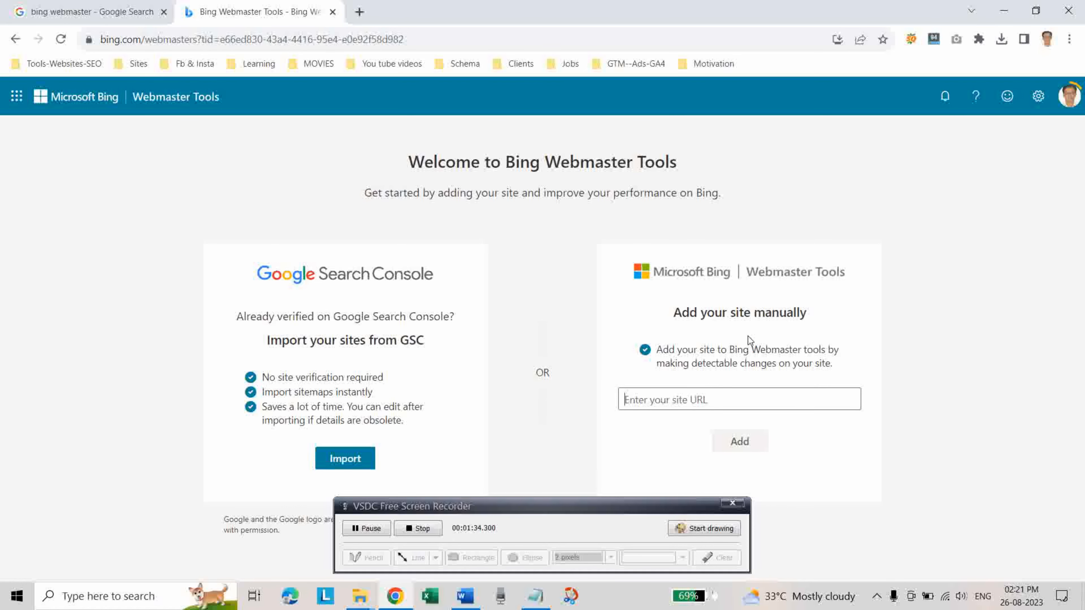
click(359, 11)
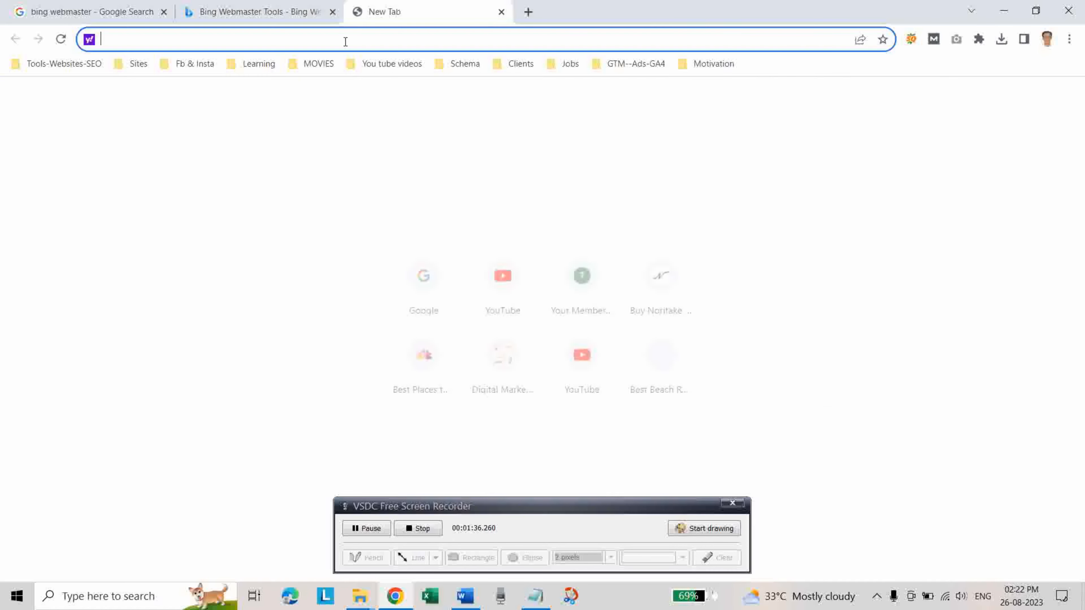
text(omtalksdigitalmarketing.blogspot.com)
key(Return)
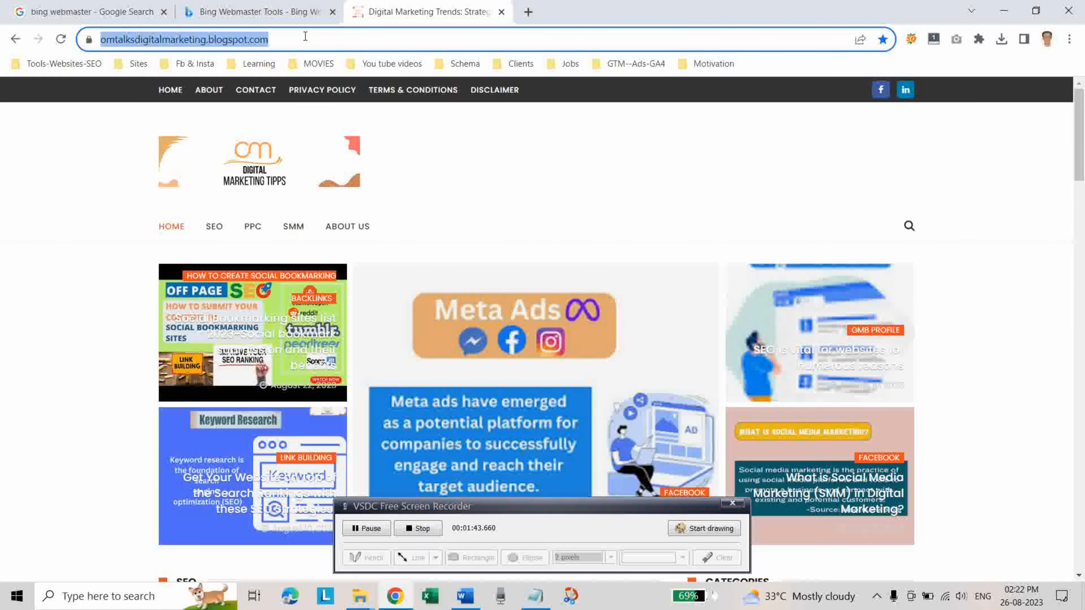
click(256, 12)
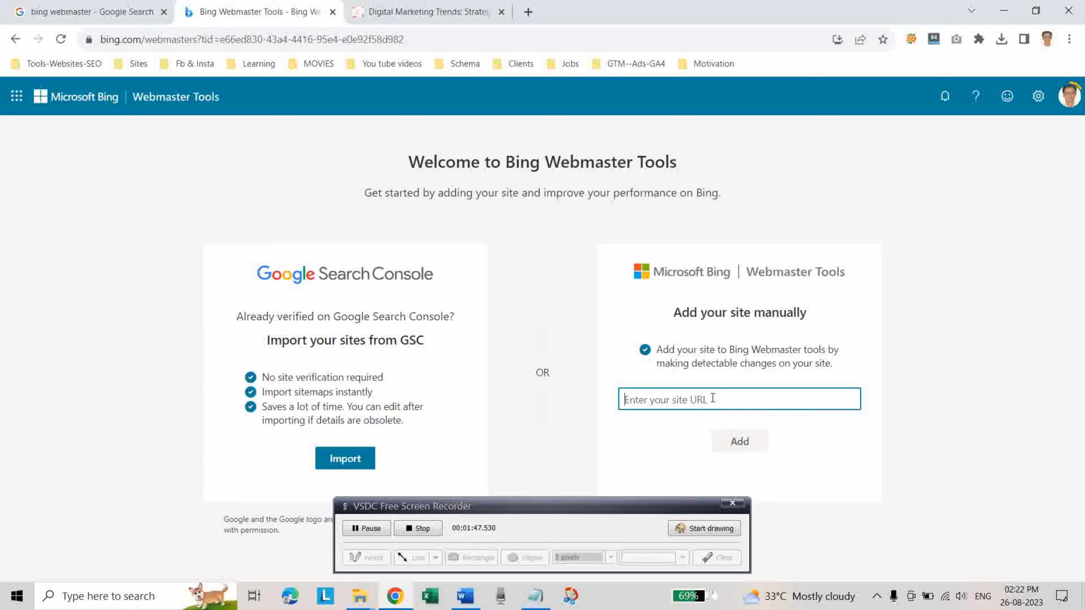
text(https://omtalksdigitalmarketing.blogspot.com/)
click(737, 446)
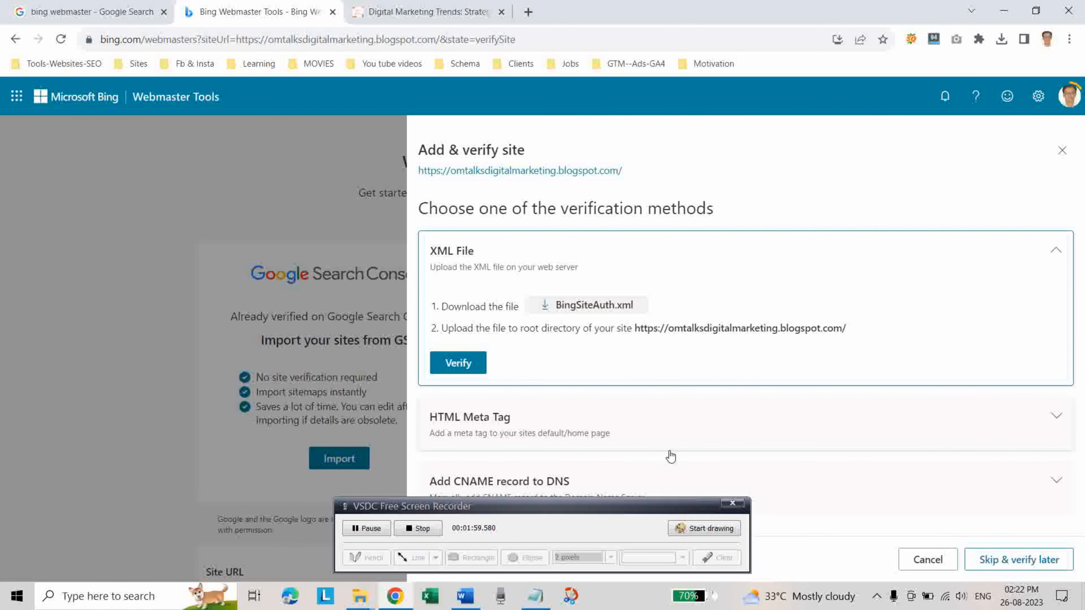
Choose the HTML Meta Tag verification method for the site and copy its meta tag.
click(638, 502)
drag(509, 504, 310, 189)
click(470, 417)
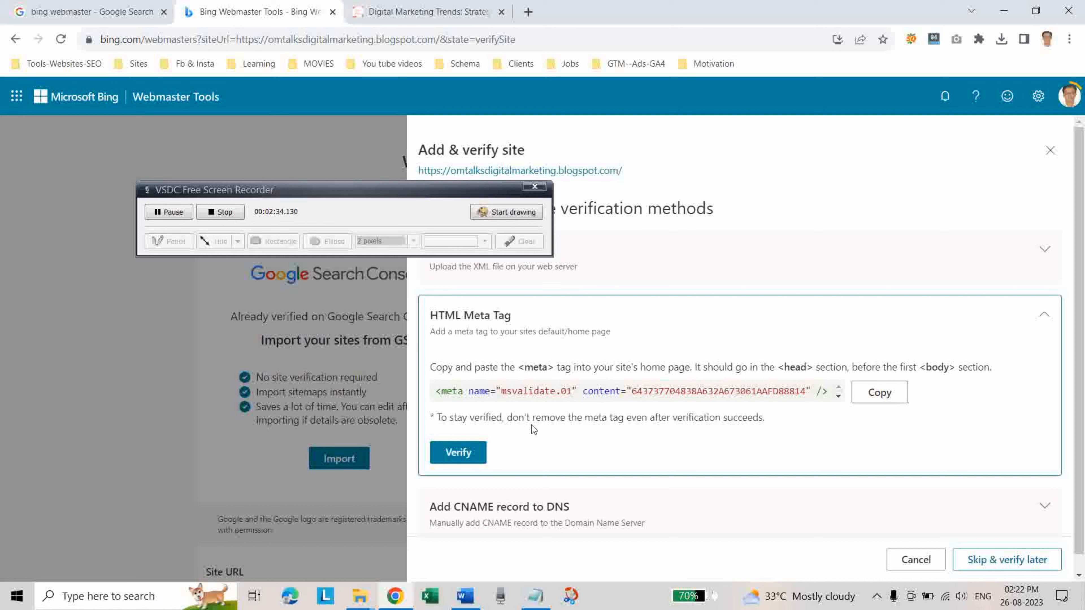
click(874, 399)
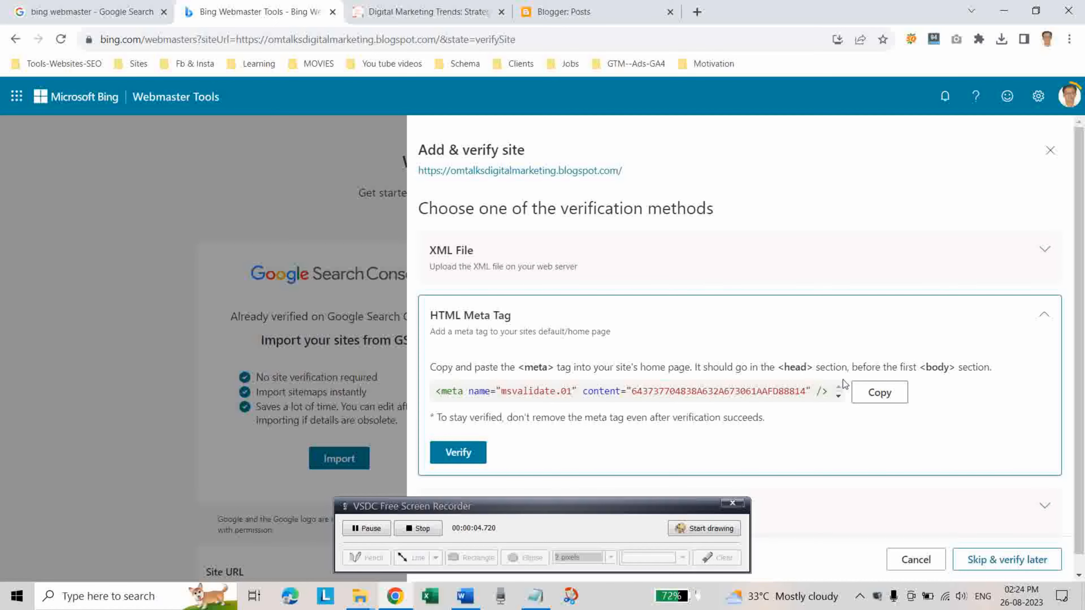
Switch to Blogger and open the blog theme's HTML for editing.
click(551, 5)
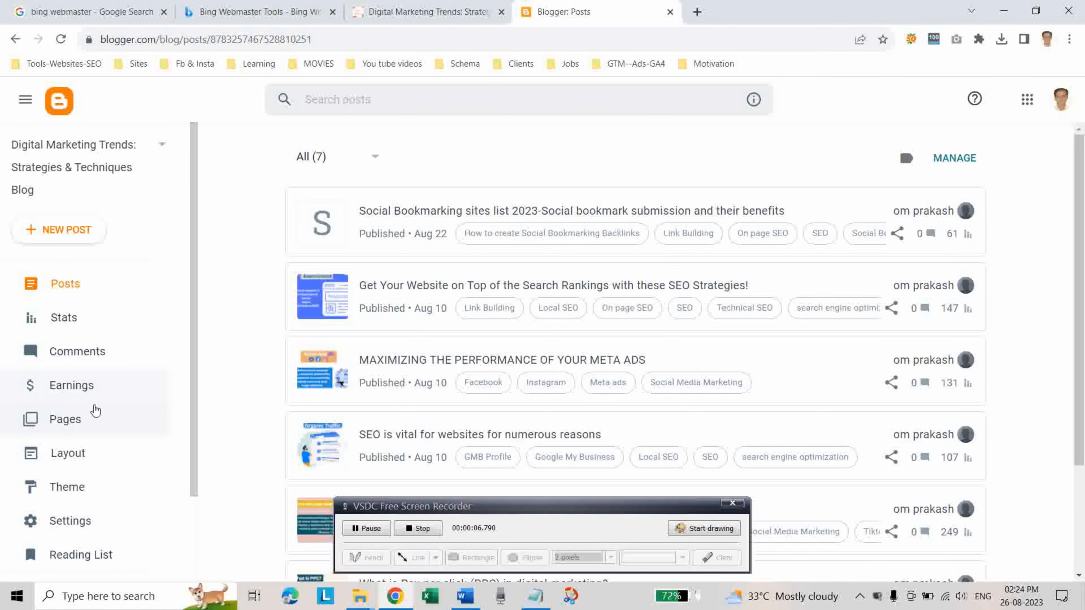
click(97, 496)
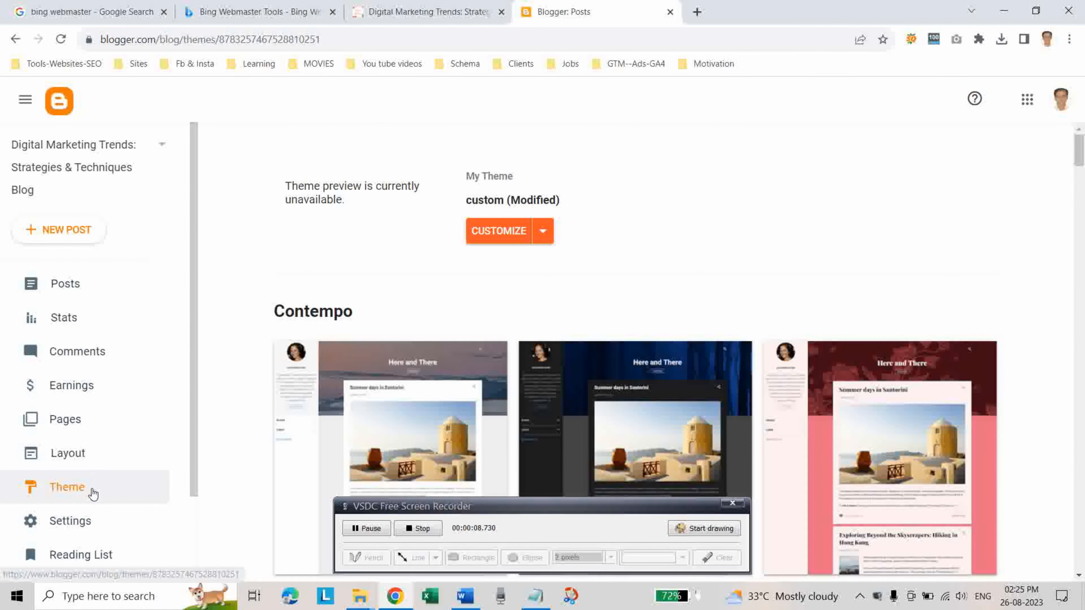
click(552, 240)
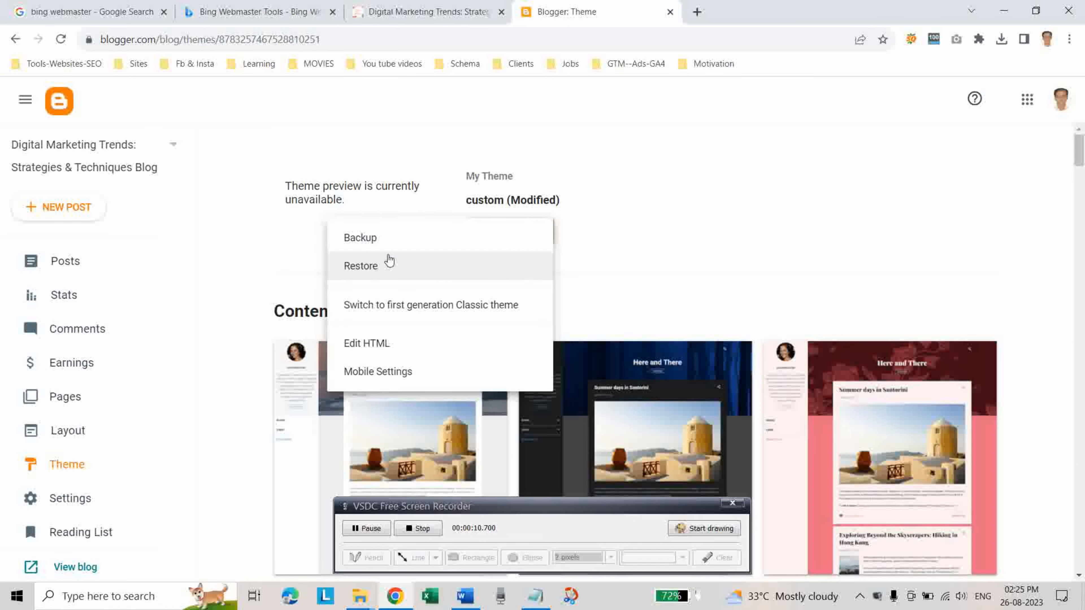
click(365, 344)
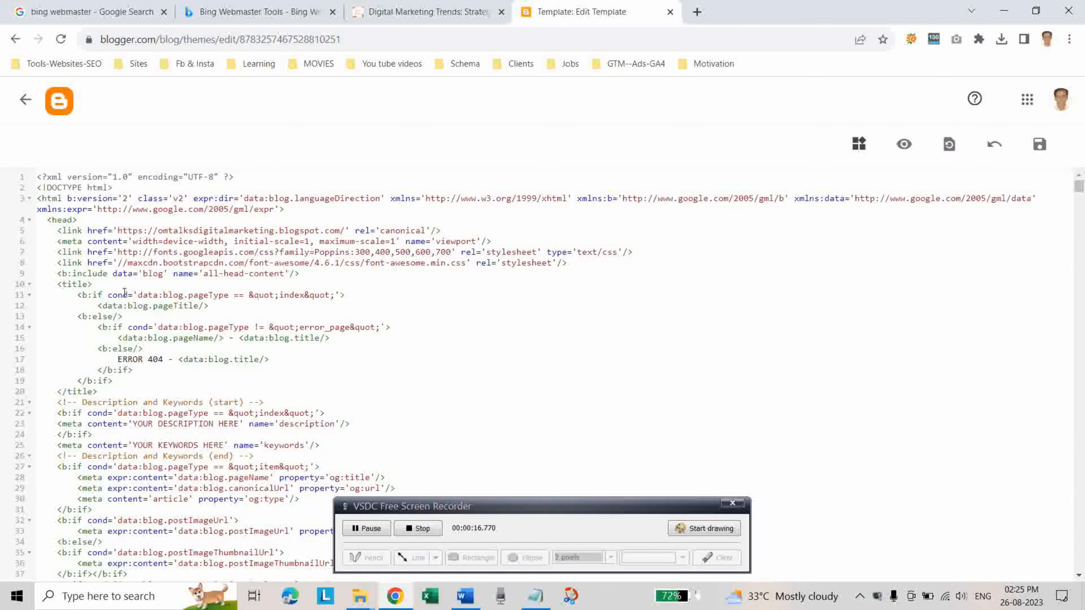
Paste the copied Bing verification meta tag on a new line below the all-head-content include in the head section, and save the theme.
scroll(99, 238, down, 2)
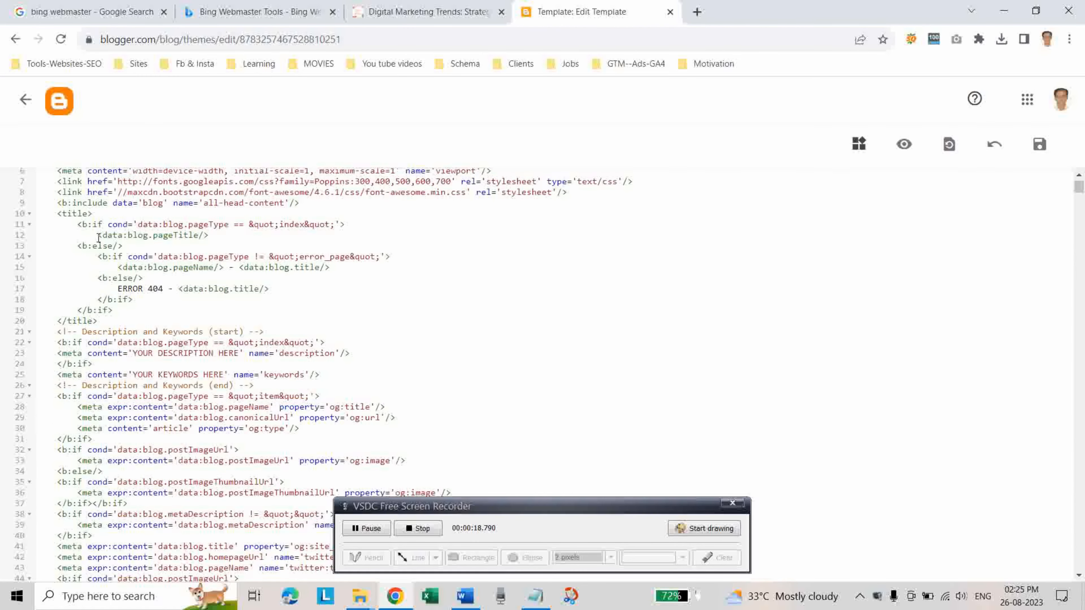
scroll(99, 238, up, 3)
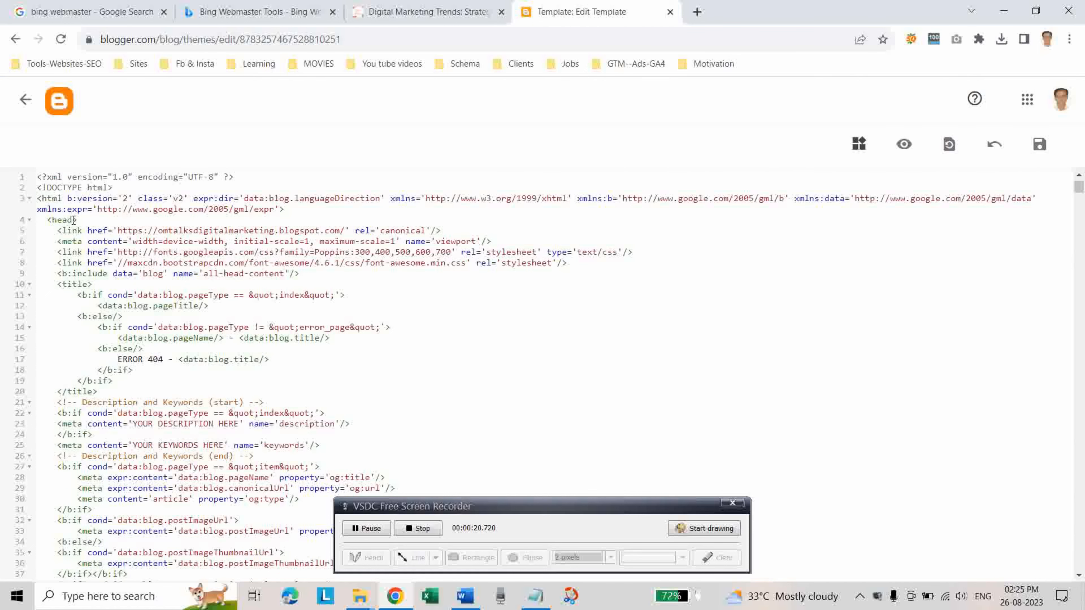
scroll(102, 308, down, 2)
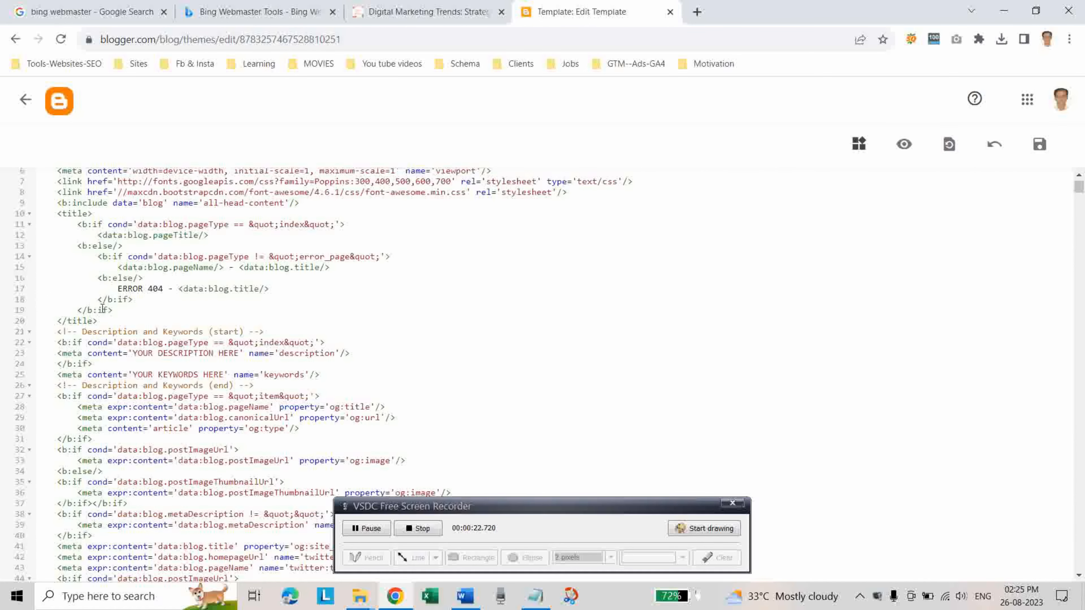
scroll(143, 328, down, 4)
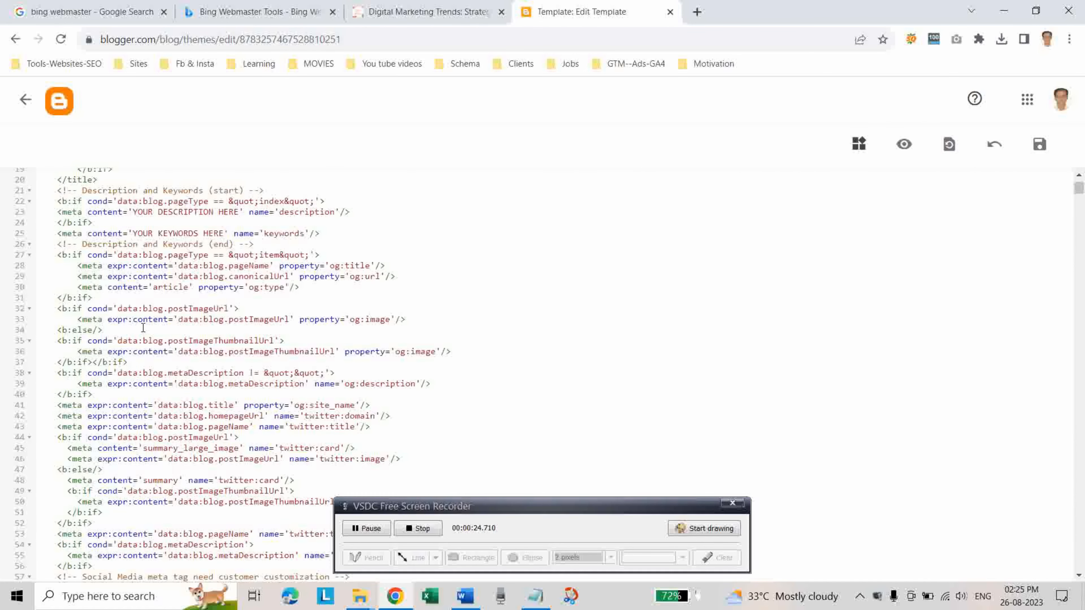
scroll(143, 328, down, 10)
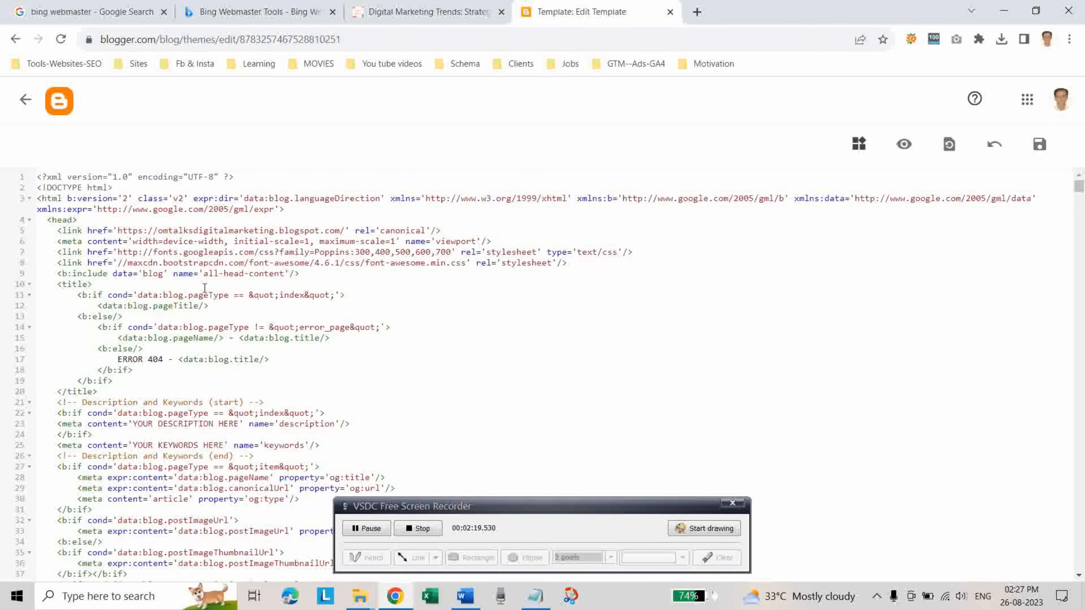
click(318, 275)
key(Return)
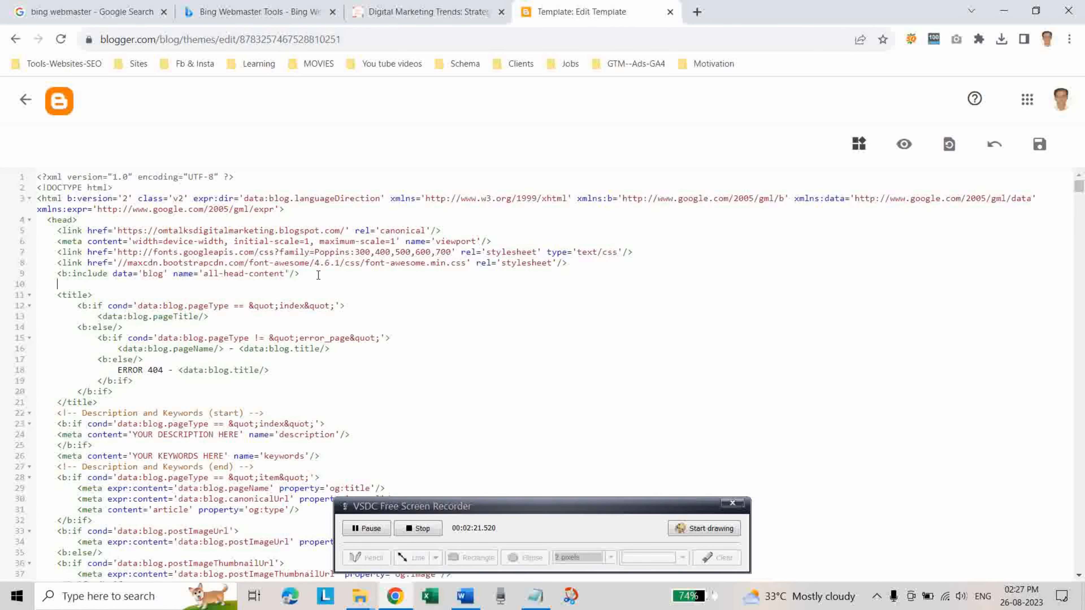
key(ctrl+v)
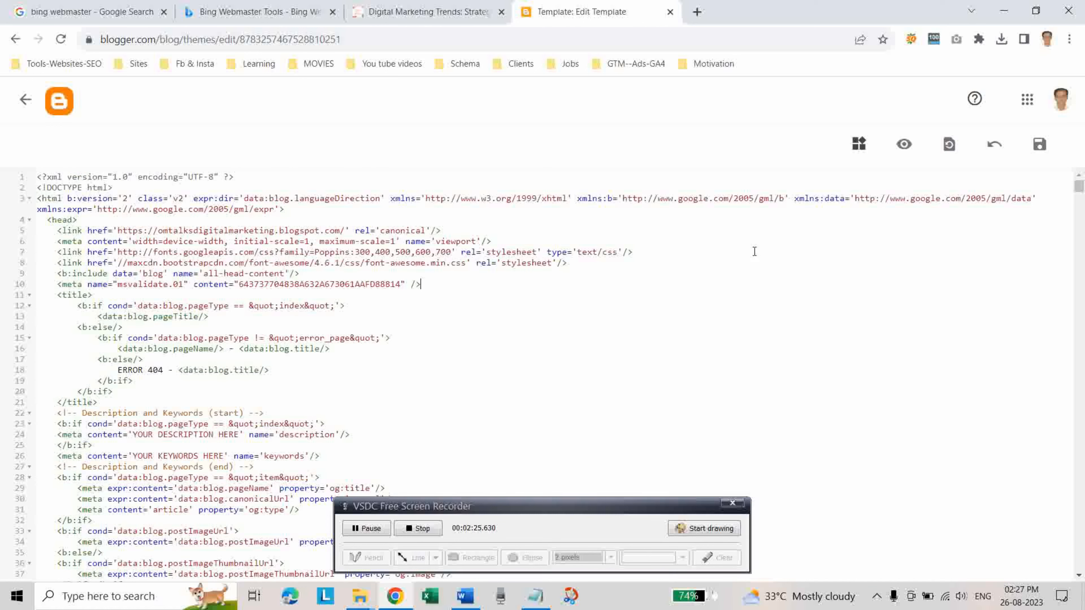
click(1038, 147)
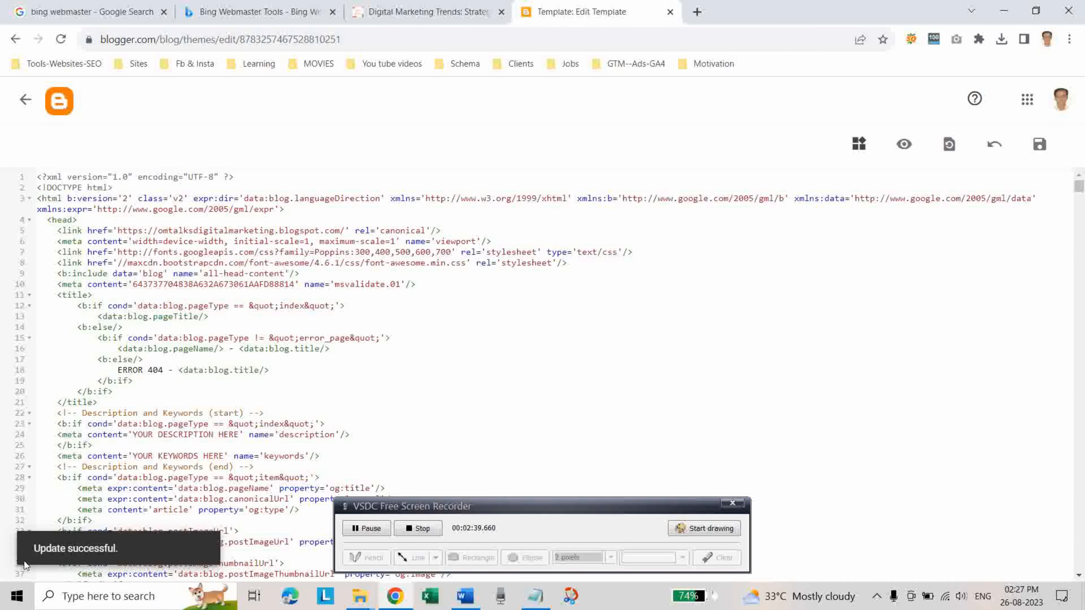
Reload the blog's home page and complete the site verification in Bing Webmaster Tools using the meta tag.
click(21, 101)
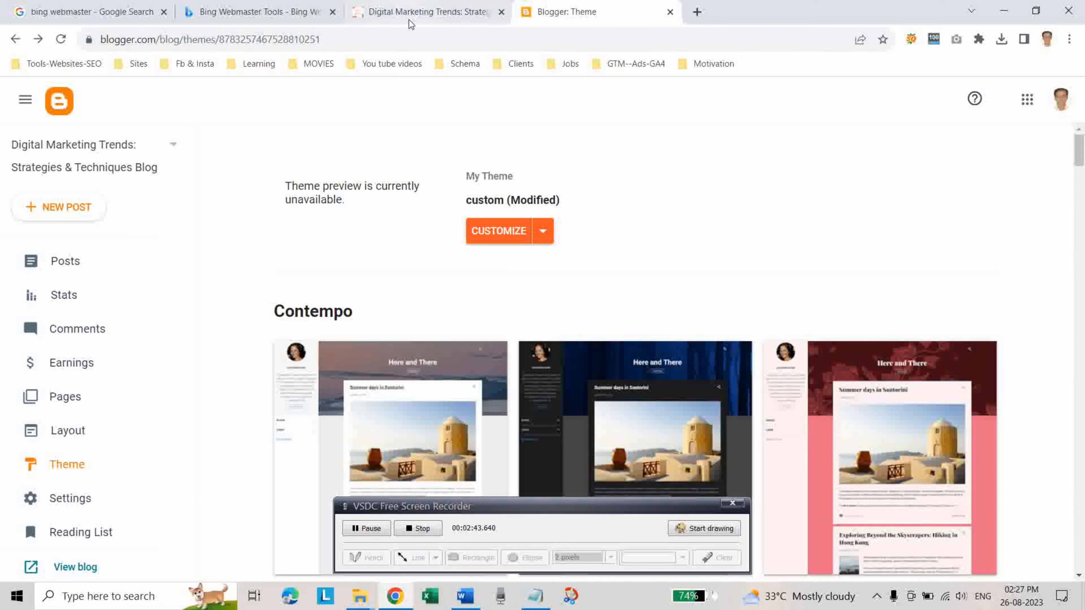
click(450, 23)
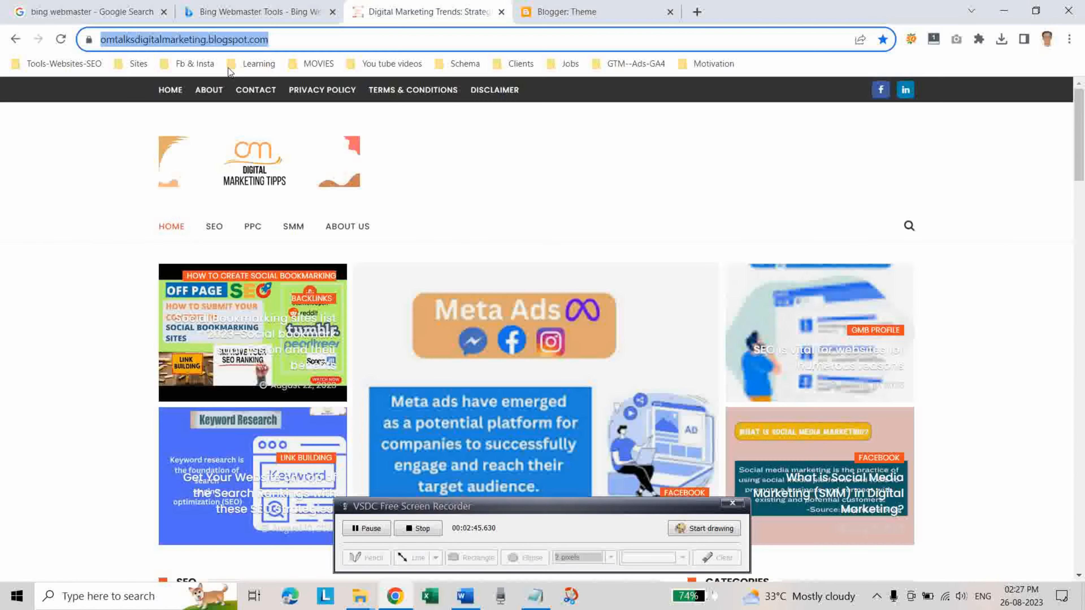
click(58, 42)
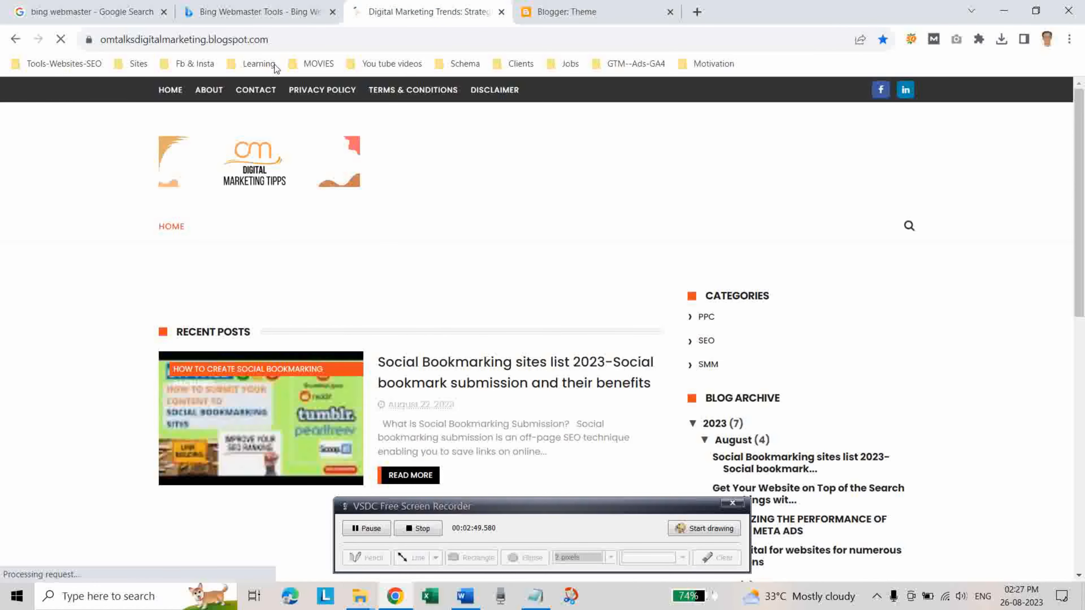
click(252, 3)
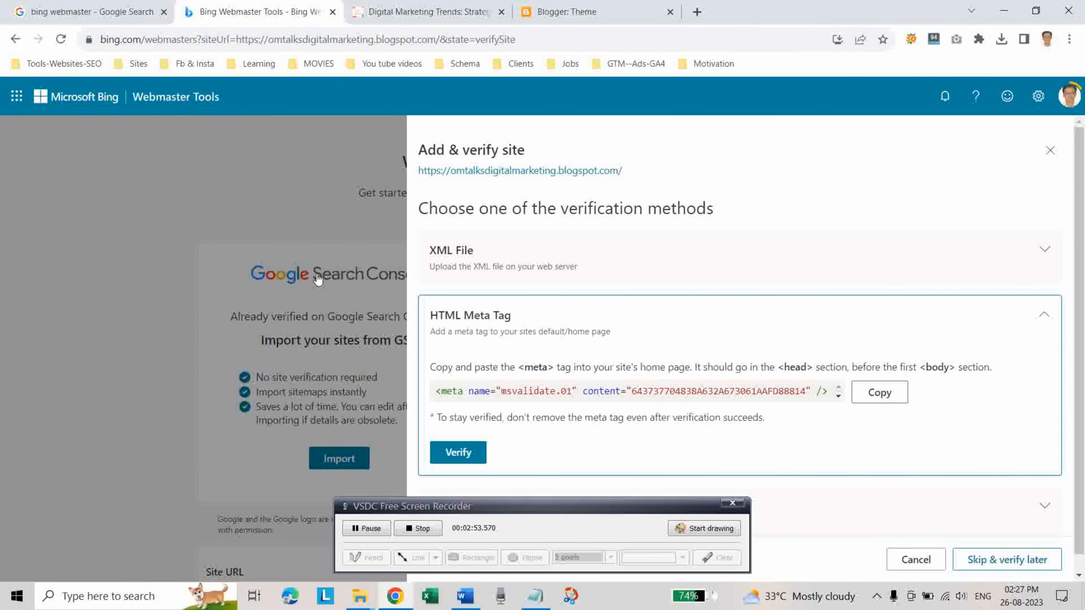
click(460, 459)
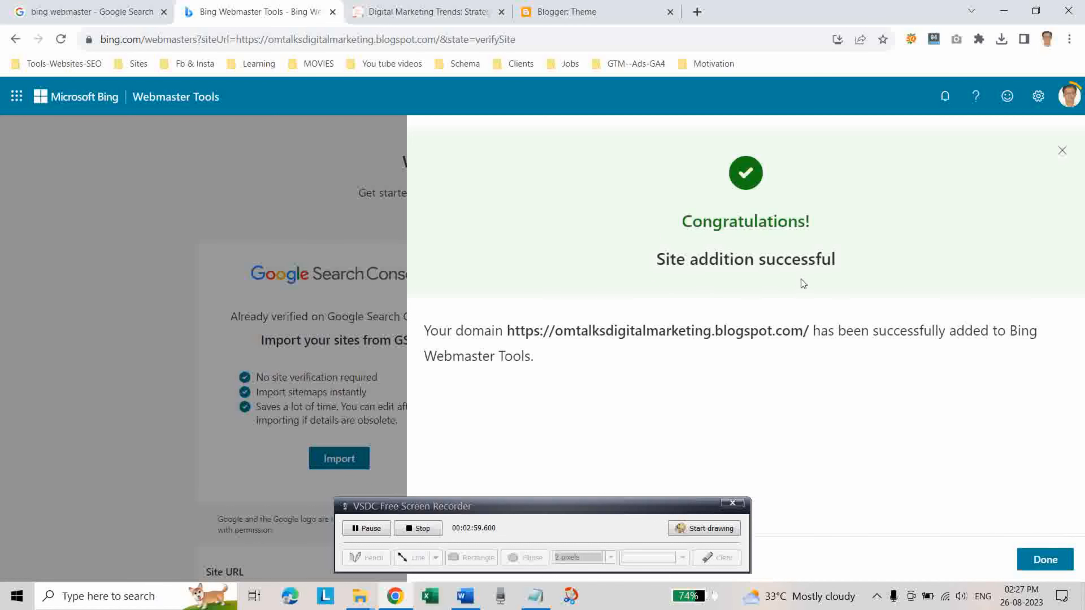
click(1043, 561)
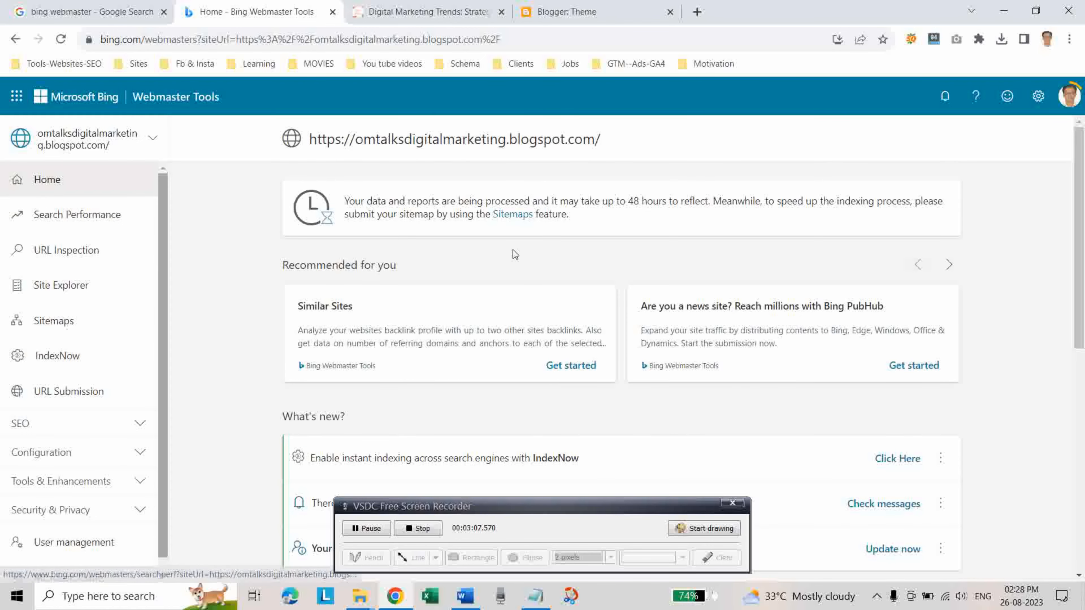
View the Search Performance report and run a URL inspection on the blog post "Social Bookmarking sites list 2023" using its copied address.
click(61, 217)
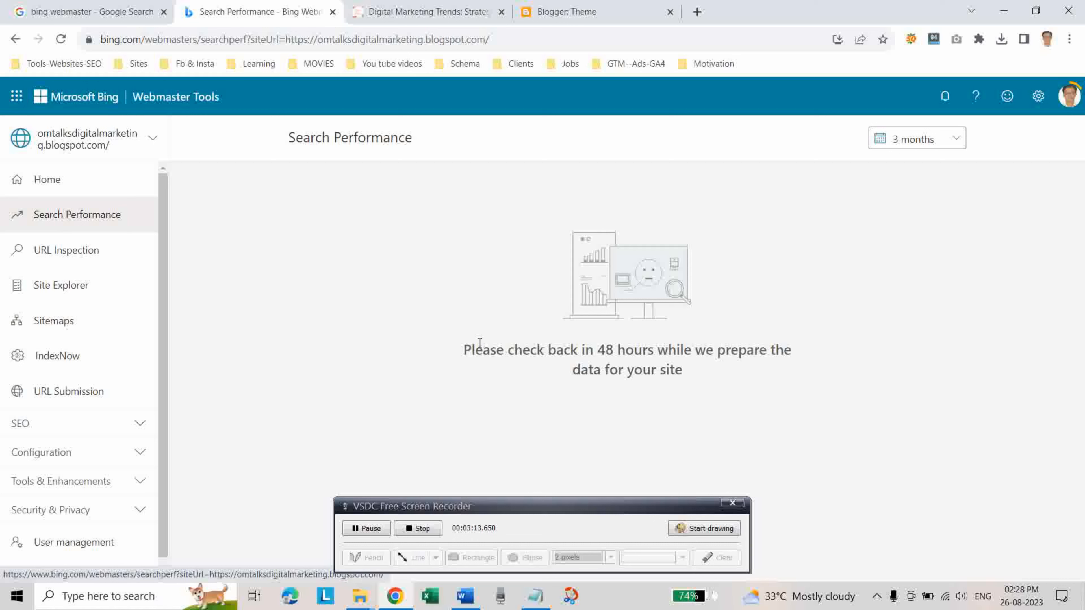
click(51, 251)
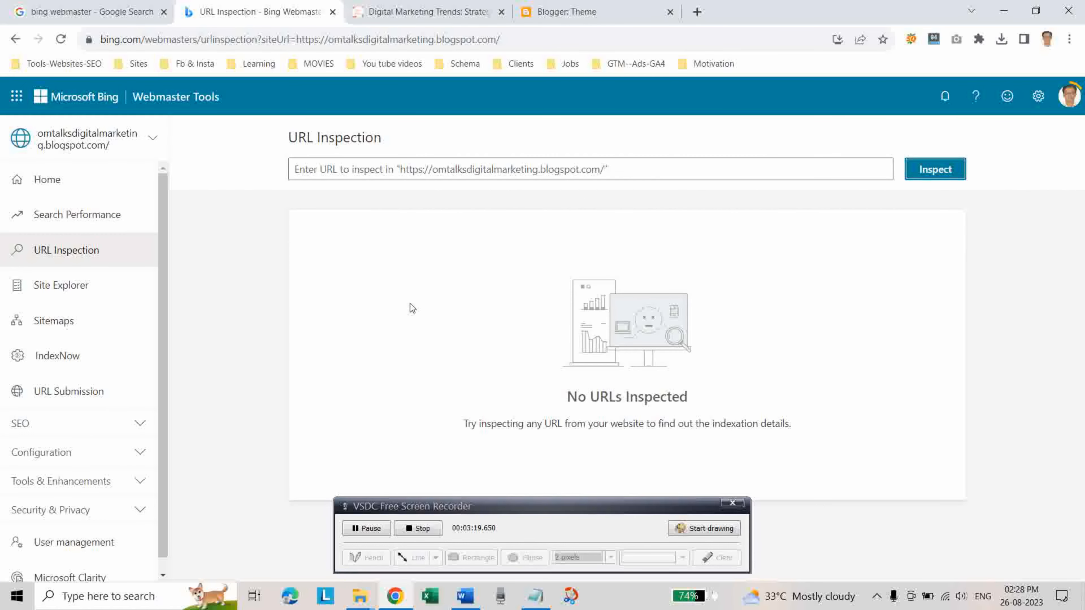
click(457, 13)
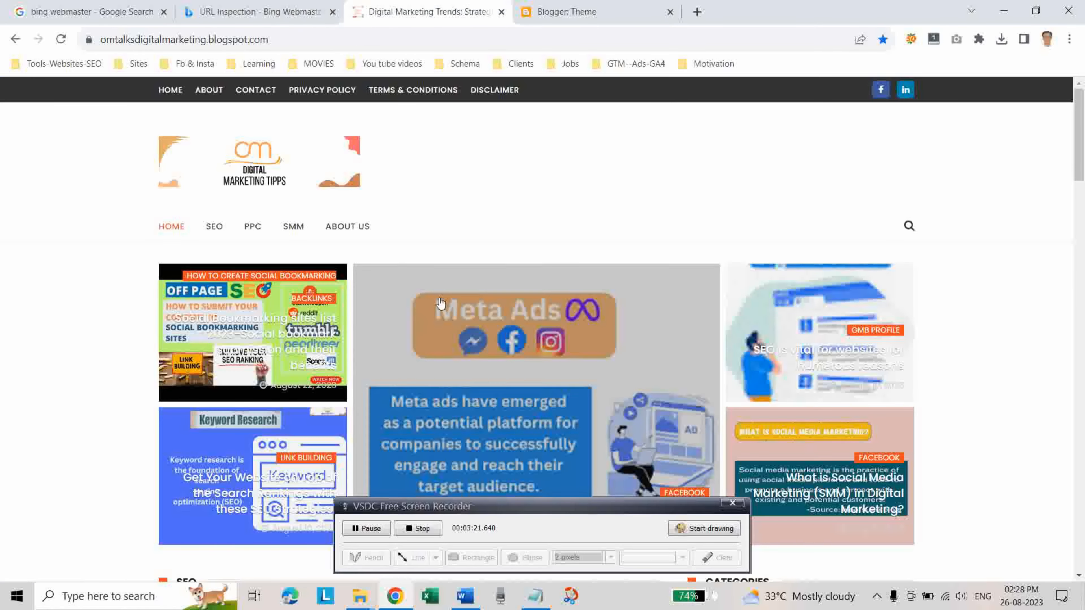
scroll(416, 431, down, 8)
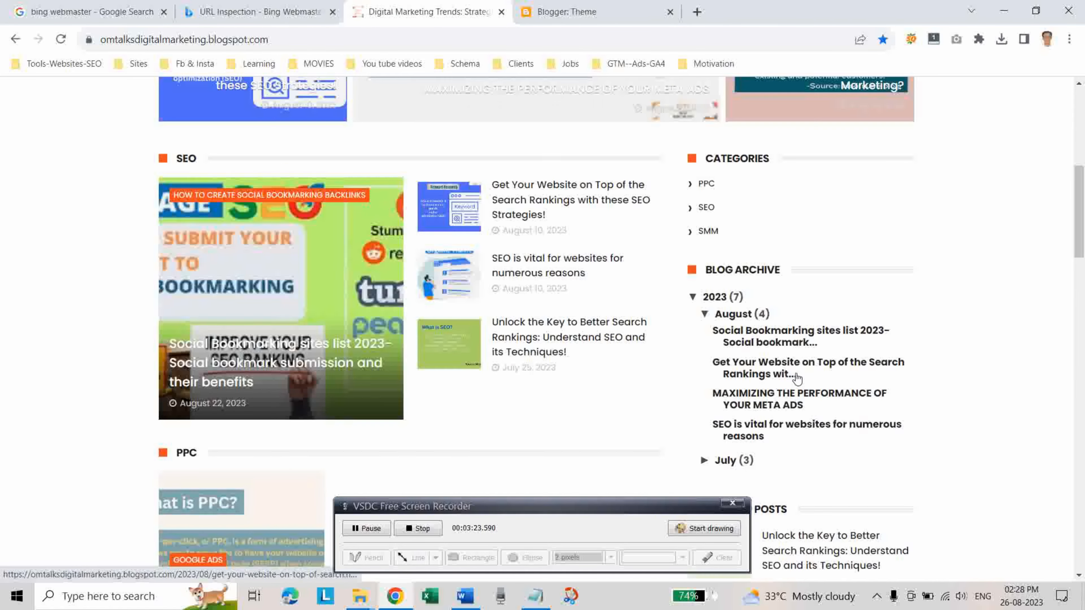
click(754, 338)
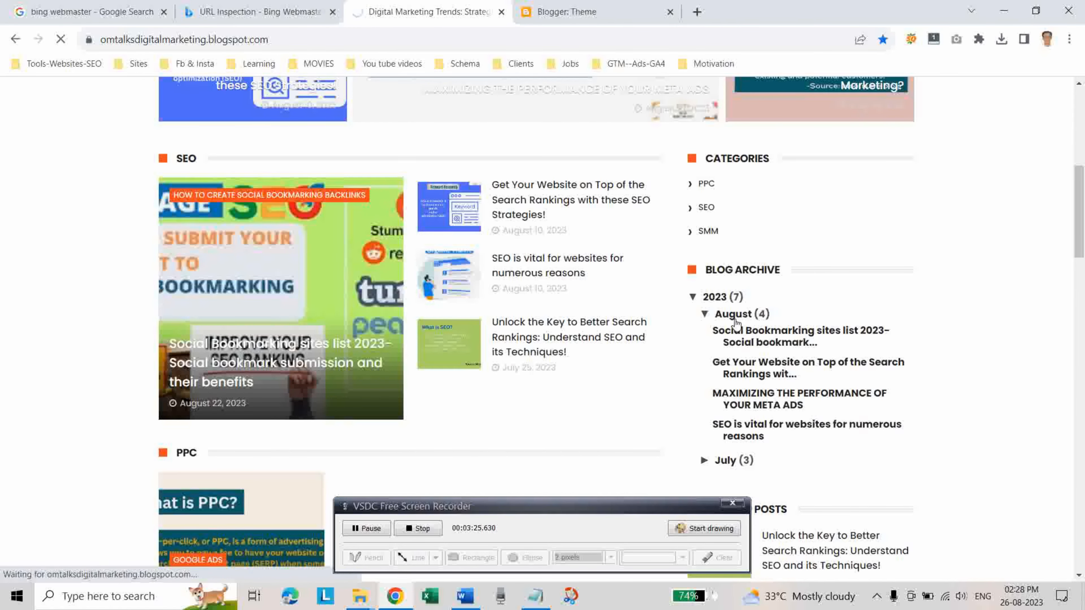
click(498, 40)
key(ctrl+c)
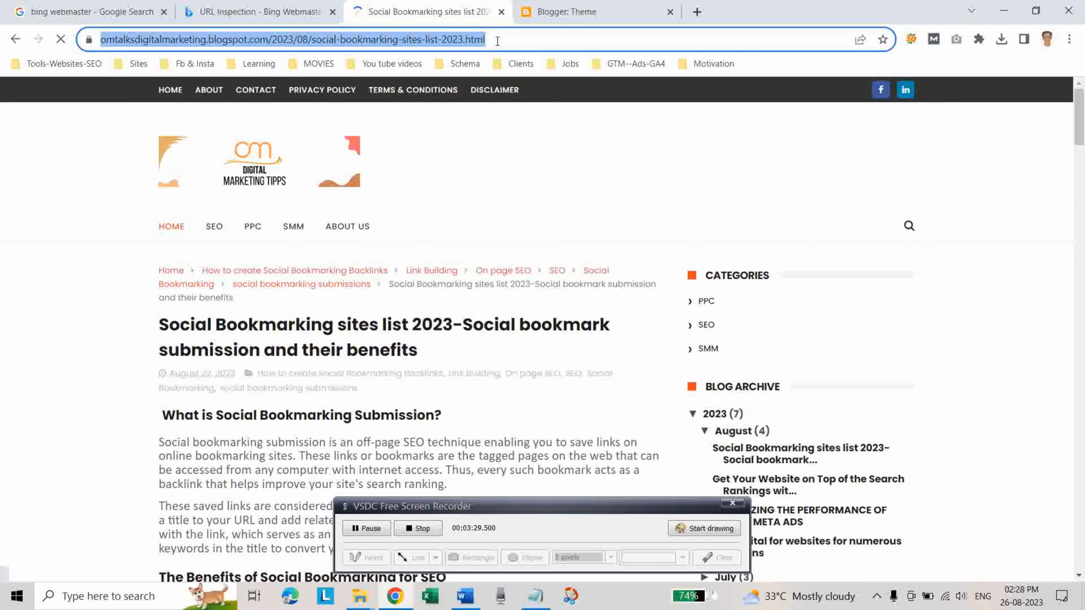
click(230, 12)
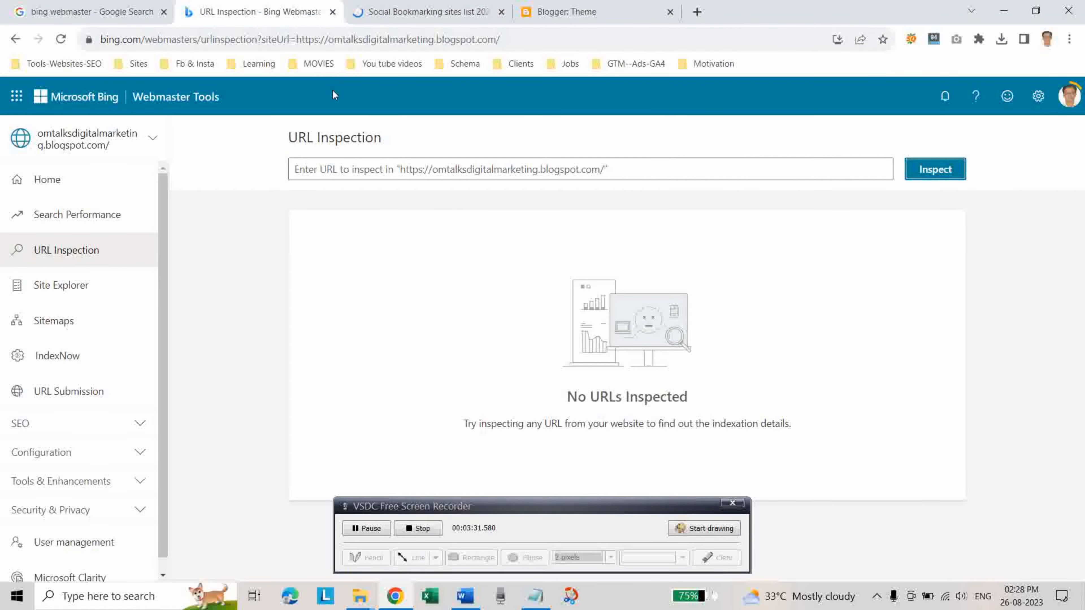
click(561, 168)
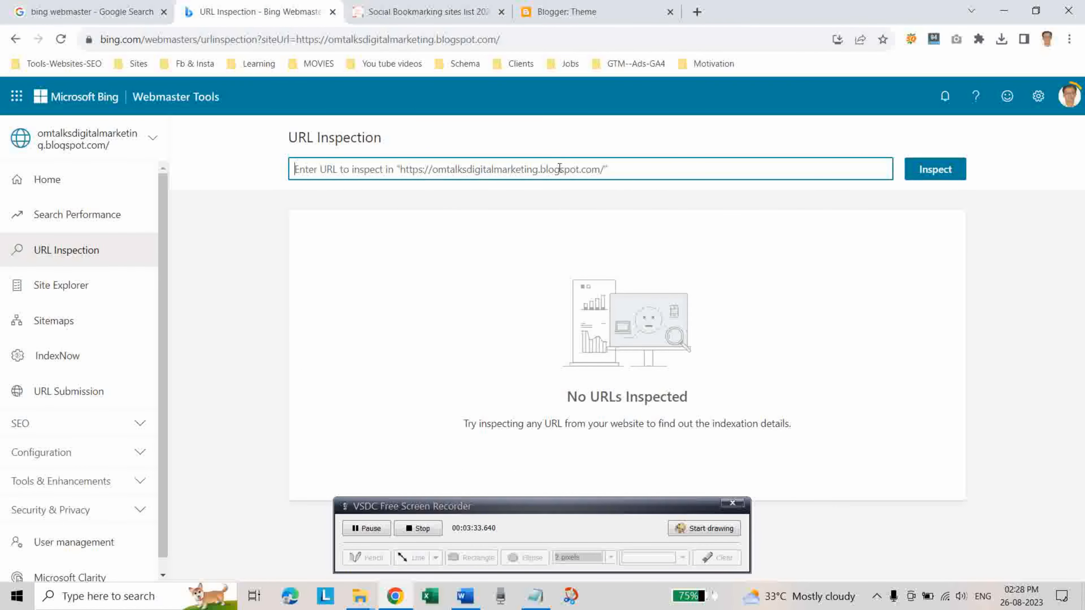
key(ctrl+v)
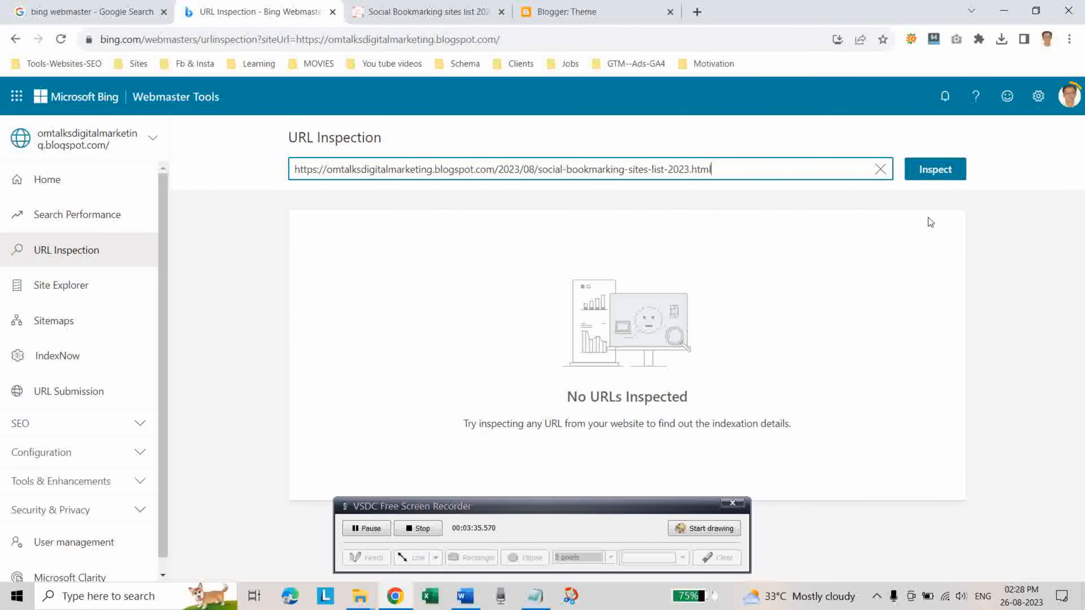
click(934, 177)
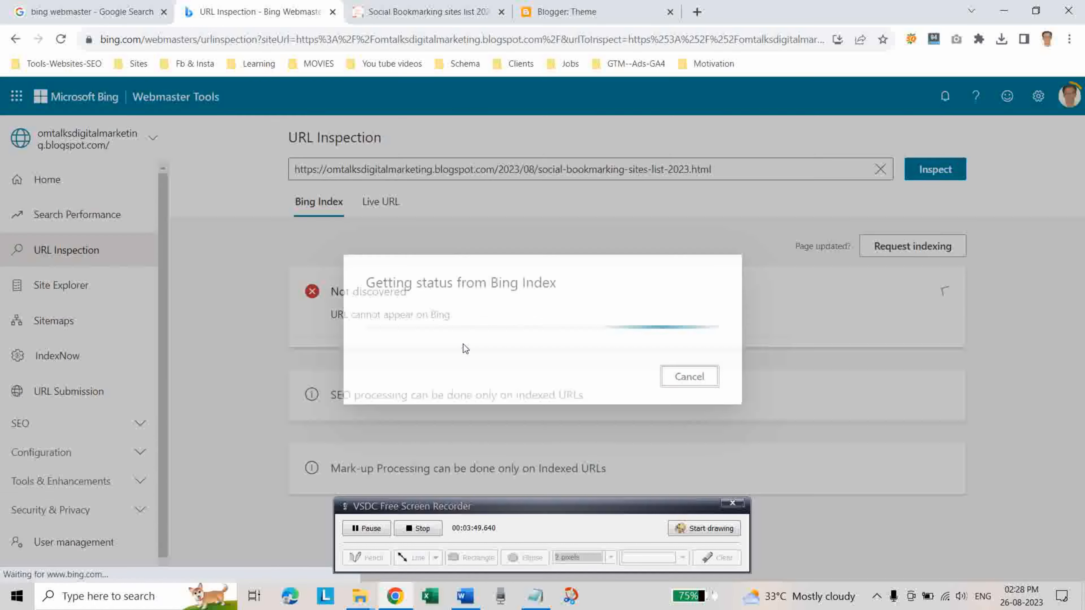
Review the Bing Index inspection result for the blog post, and check the site's indexed URLs in Site Explorer.
scroll(491, 327, down, 3)
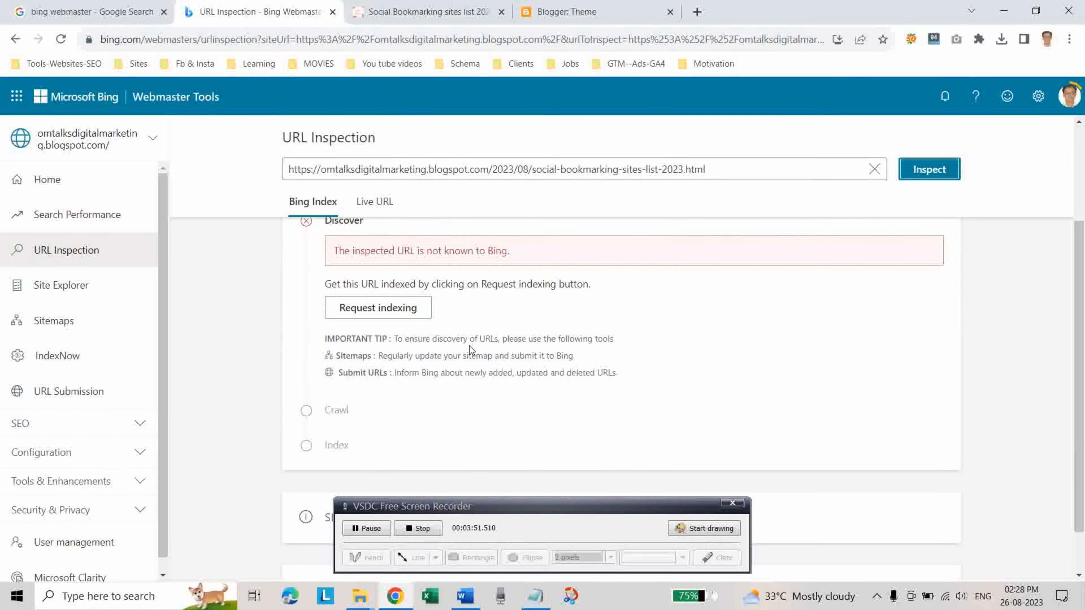
scroll(435, 354, up, 1)
scroll(434, 353, up, 2)
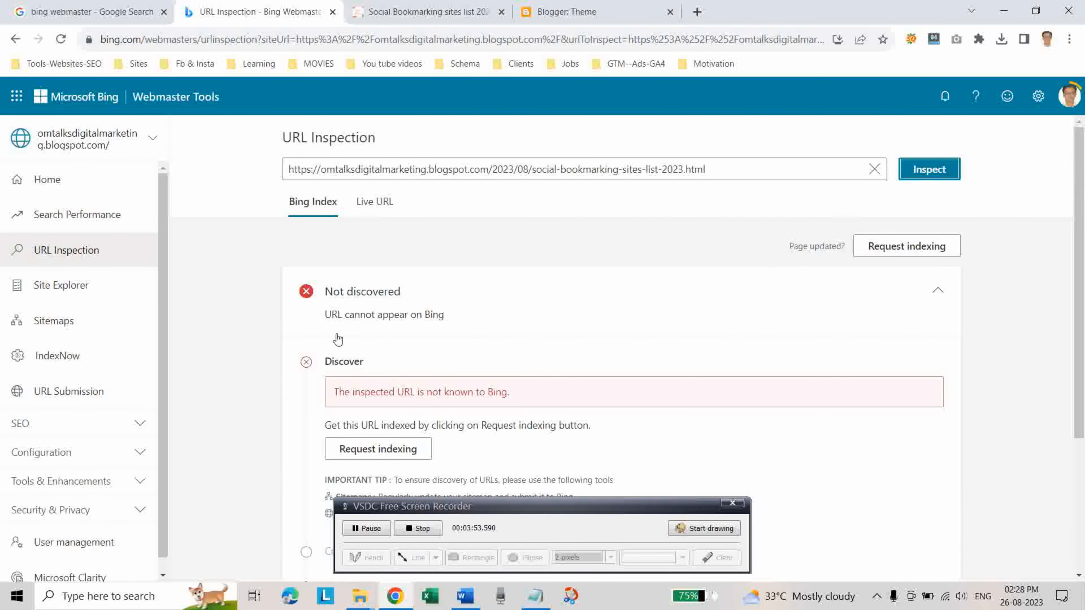
scroll(506, 319, down, 3)
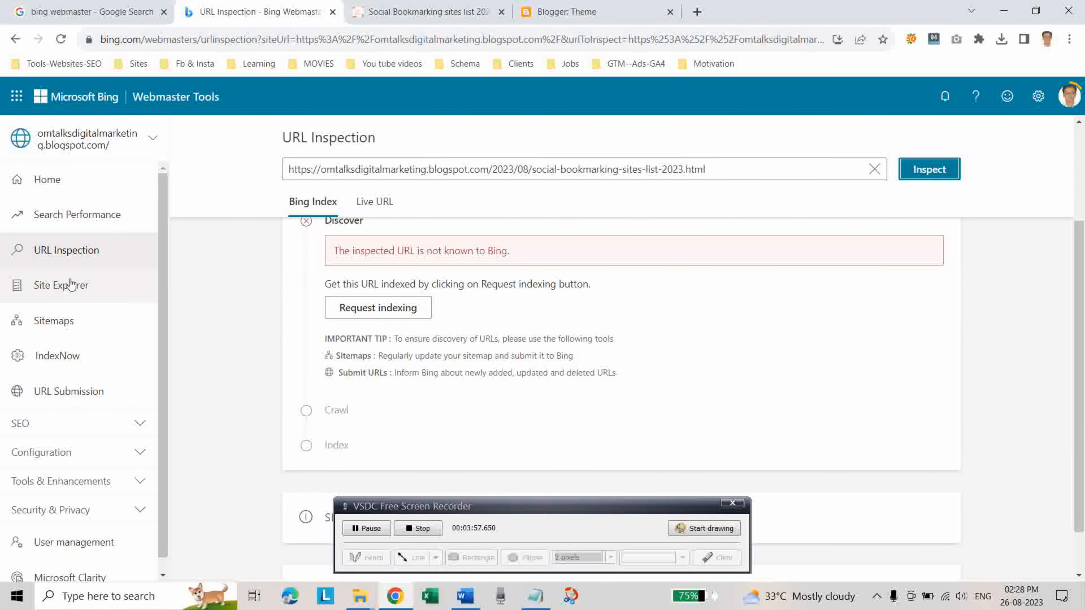
click(61, 285)
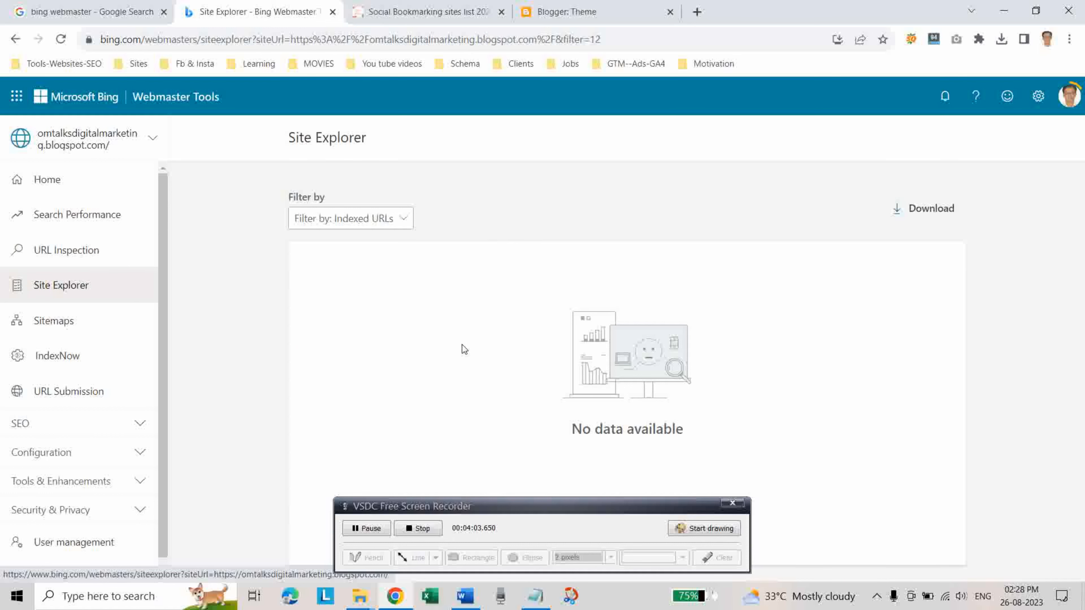
click(40, 321)
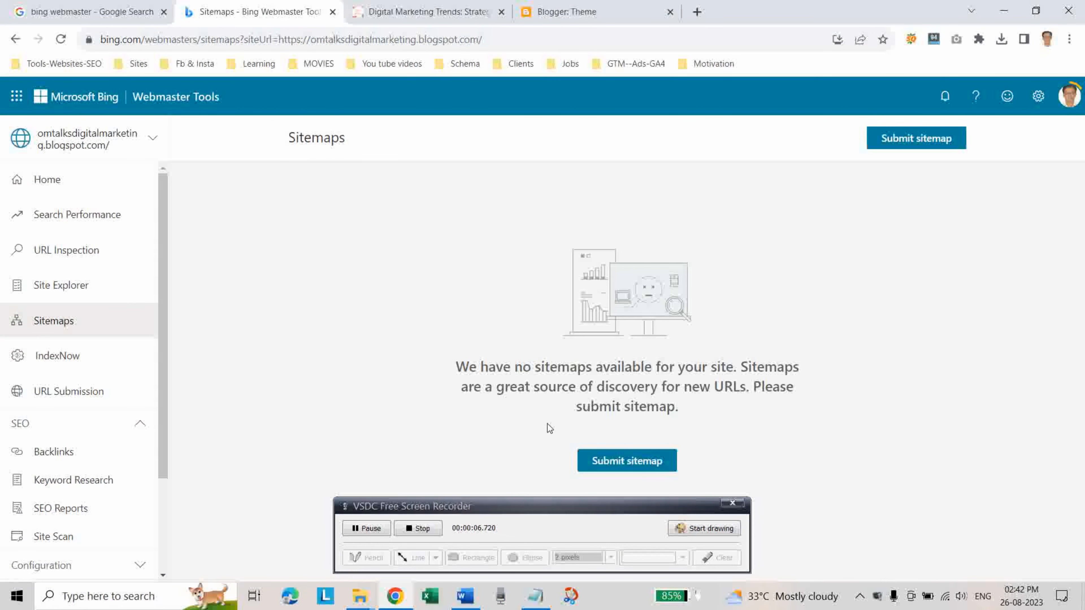
click(601, 464)
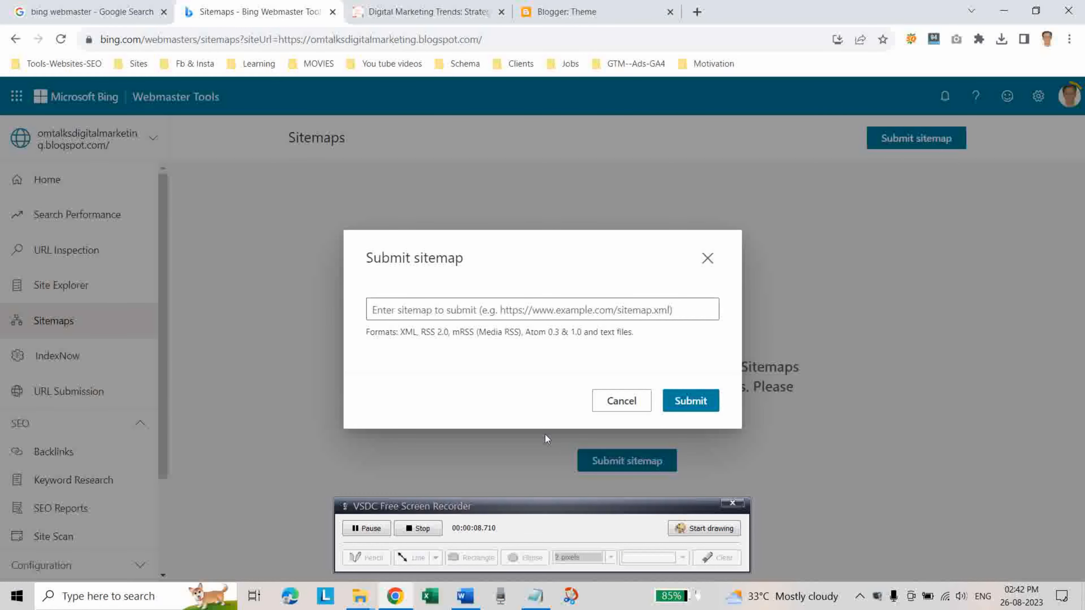
click(399, 317)
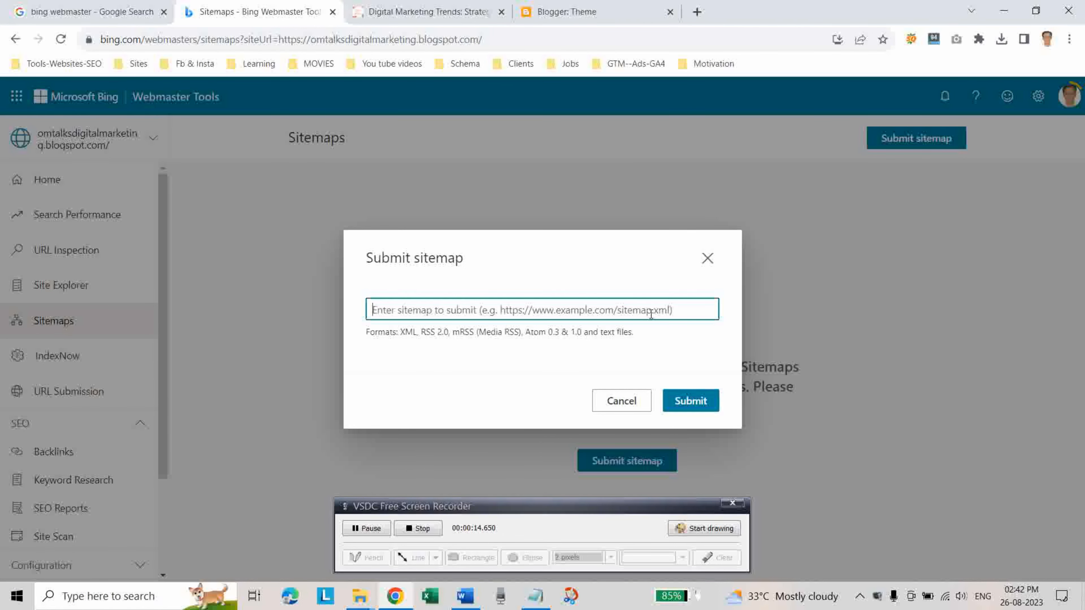
click(421, 13)
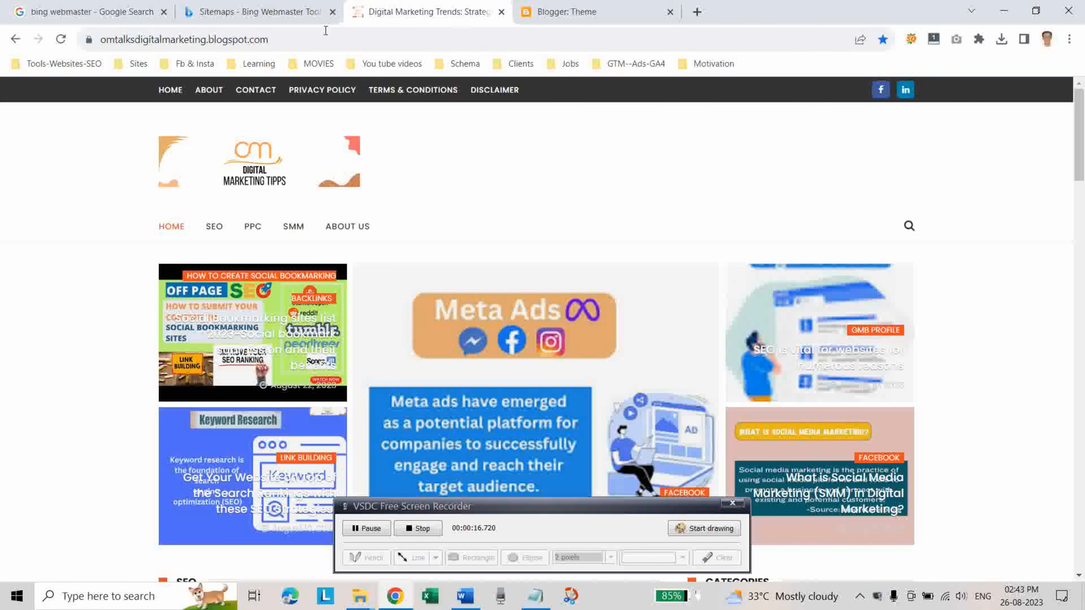
click(299, 40)
key(ctrl+c)
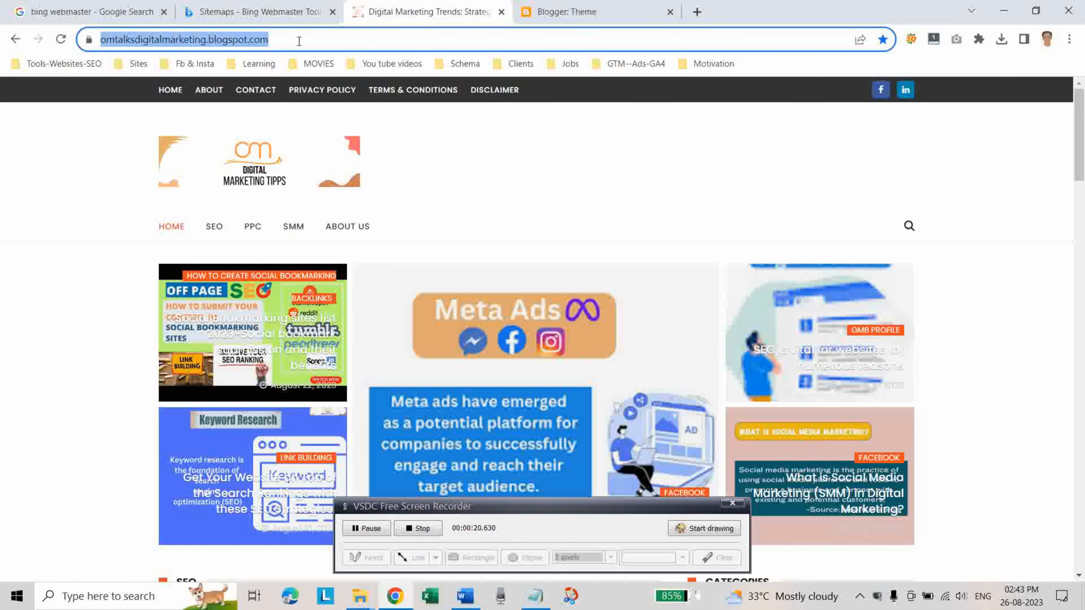
click(239, 11)
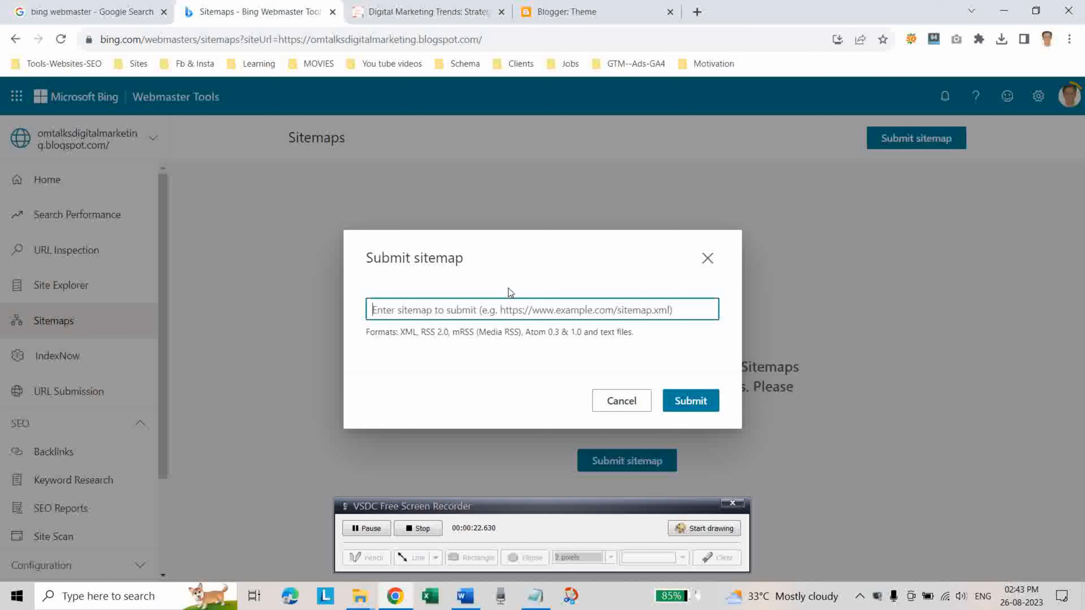
key(ctrl+v)
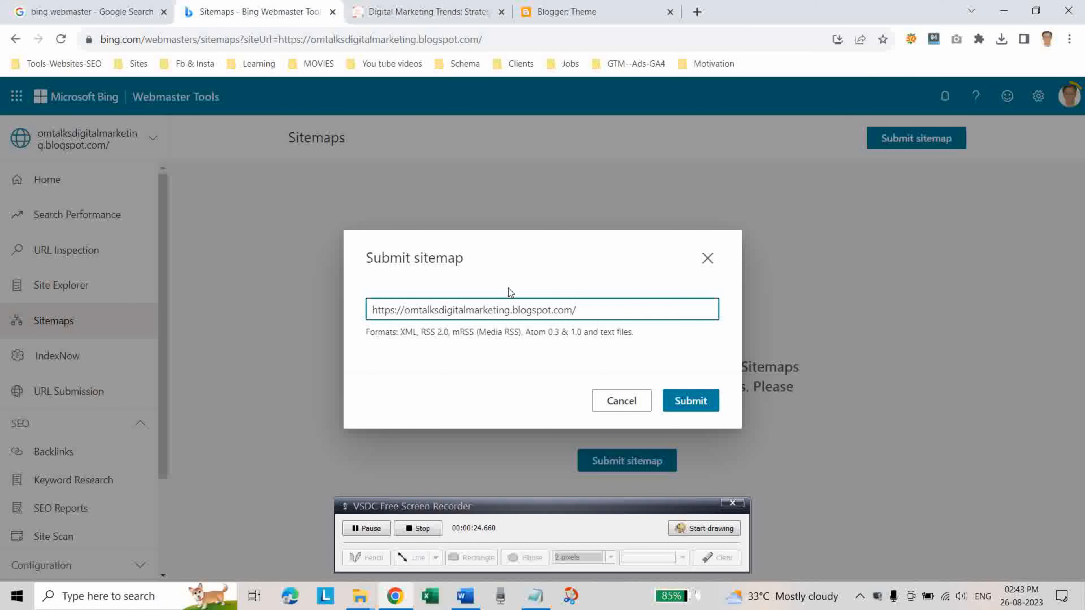
text(sitemap.xml)
click(694, 402)
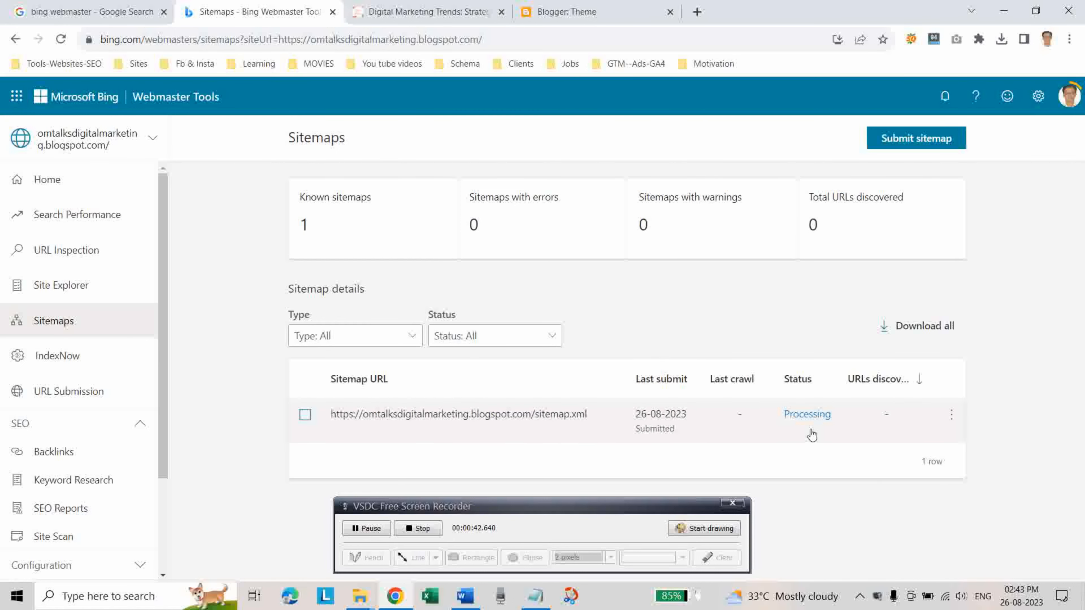
click(1071, 98)
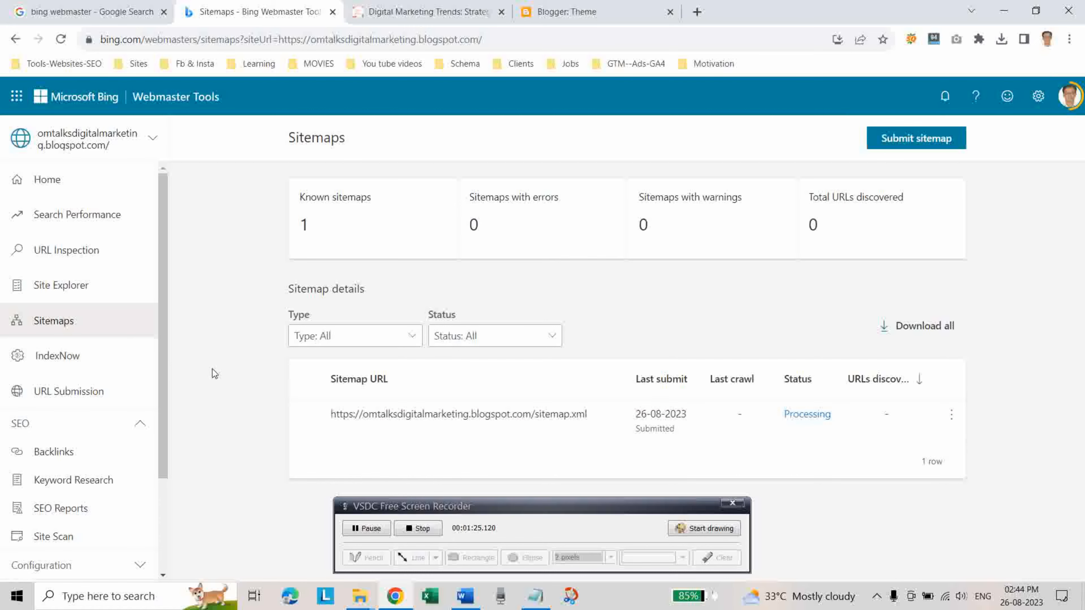
Collect the blog's seven post URLs from Excel, submit them together through URL Submission, and review the submitted list.
click(91, 390)
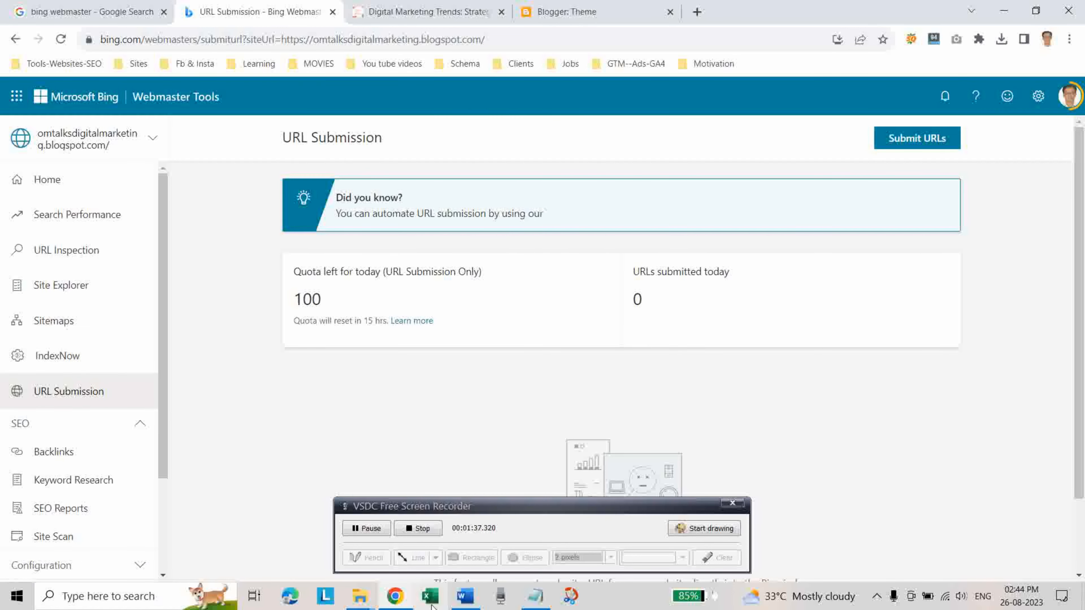
click(429, 596)
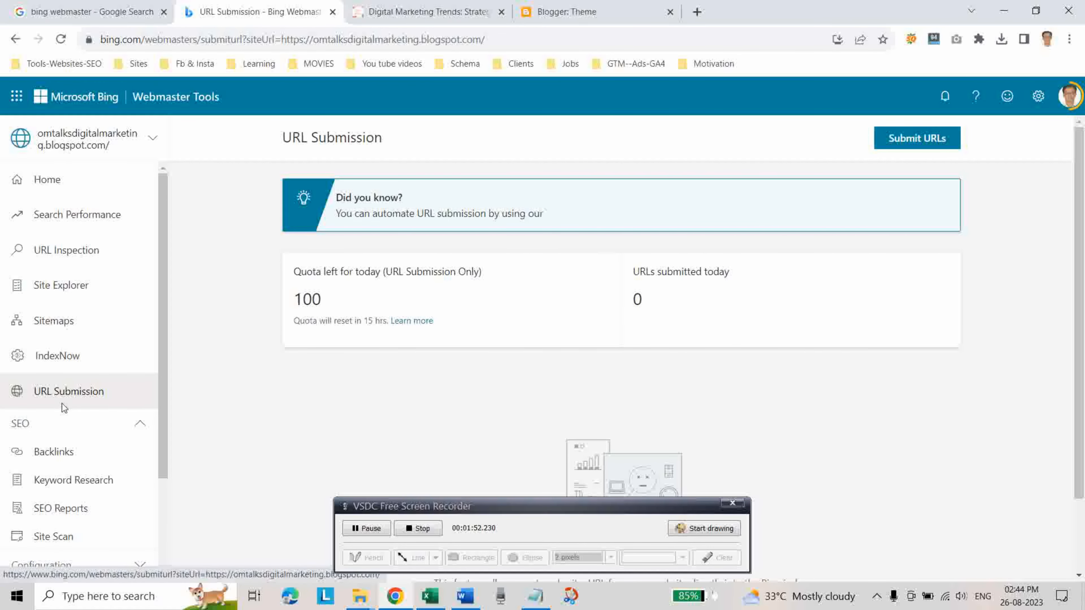
click(887, 140)
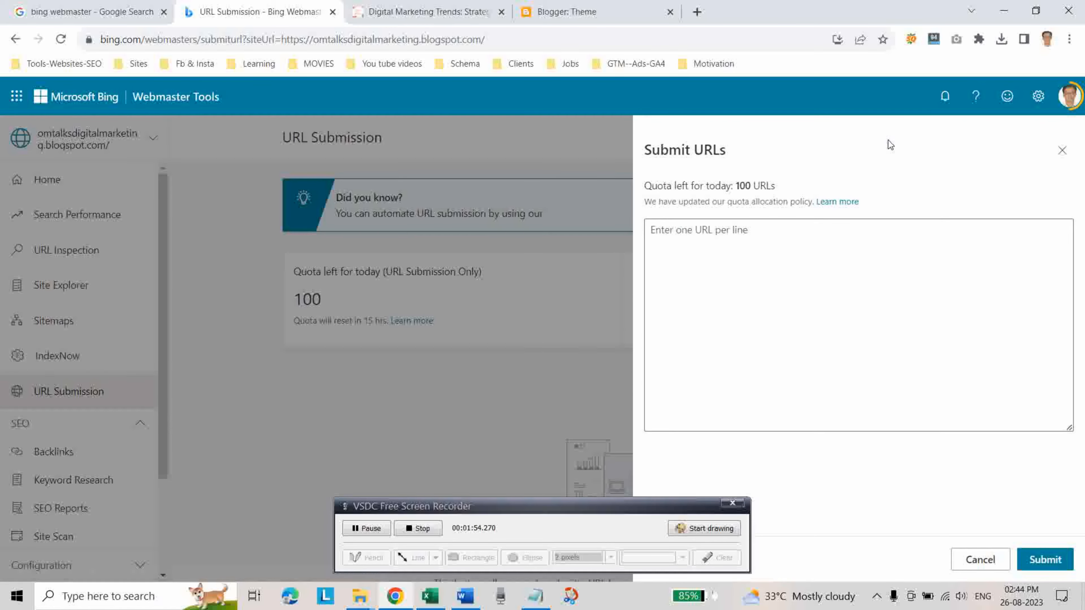
click(709, 236)
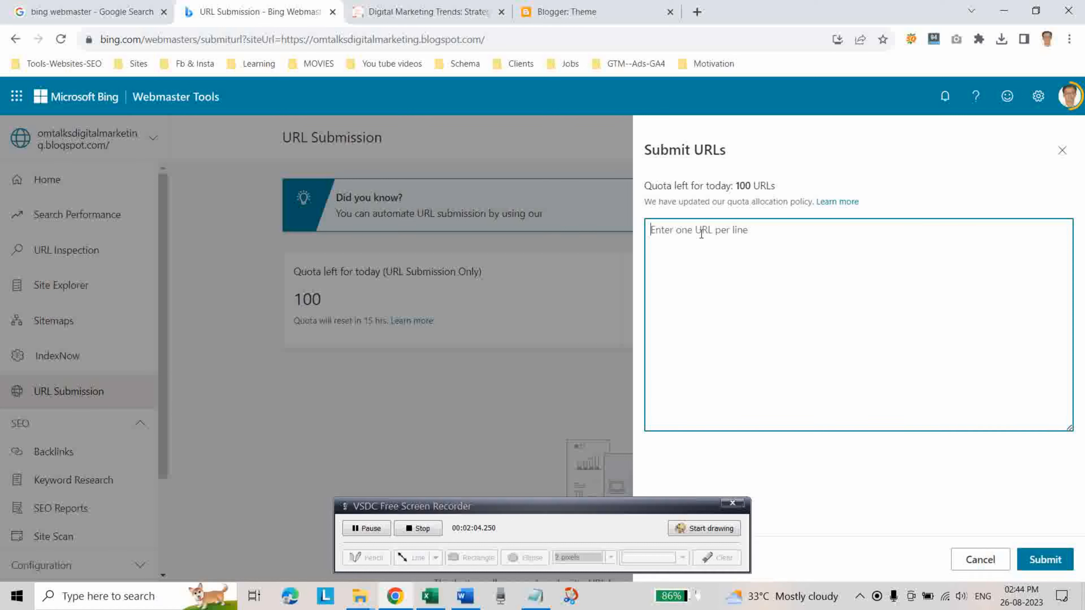
text(https://omtalksdigitalmarketing.blogspot.com/2023/07/understand-seo-and-its-techniq.html https://omtalksdigitalmarketing.blogspot.com/2023/07/Pay-per-click-PPC.html https://omtalksdigitalmarketing.blogspot.com/2023/07/what-is-Social-media-marketing-SMM.html https://omtalksdigitalmarketing.blogspot.com/2023/08/seo-is-vital-for-websites-for-numerous.html https://omtalksdigitalmarketing.blogspot.com/2023/08/maximizing-performance-of-your-meta-ads.html https://omtalksdigitalmarketing.blogspot.com/2023/08/get-your-website-on-top-of-search.html https://omtalksdigitalmarketing.blogspot.com/2023/08/social-bookmarking-sites-list-2023.html)
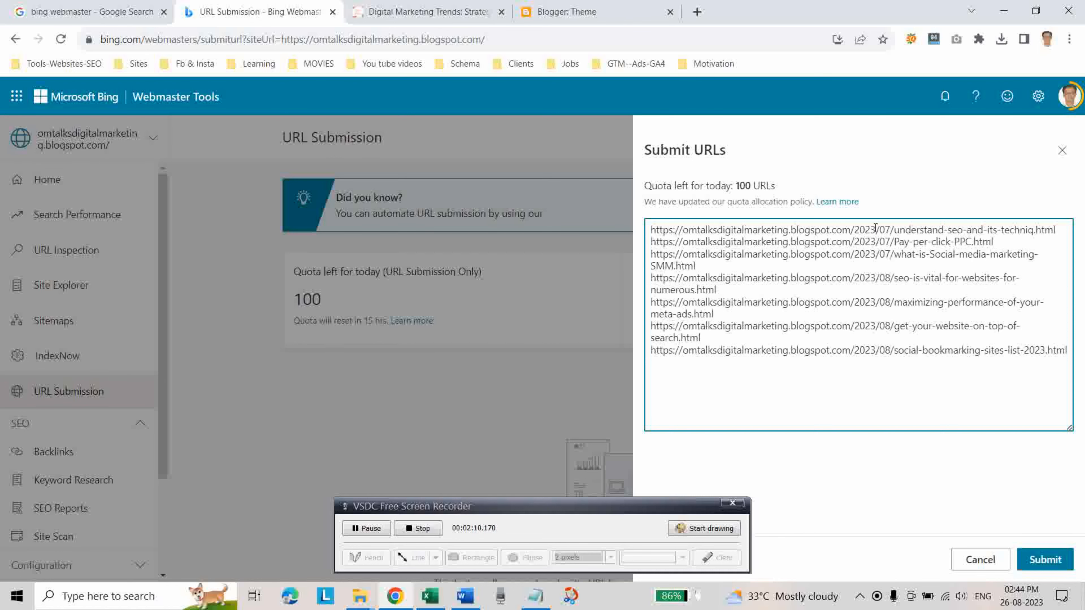
click(1048, 560)
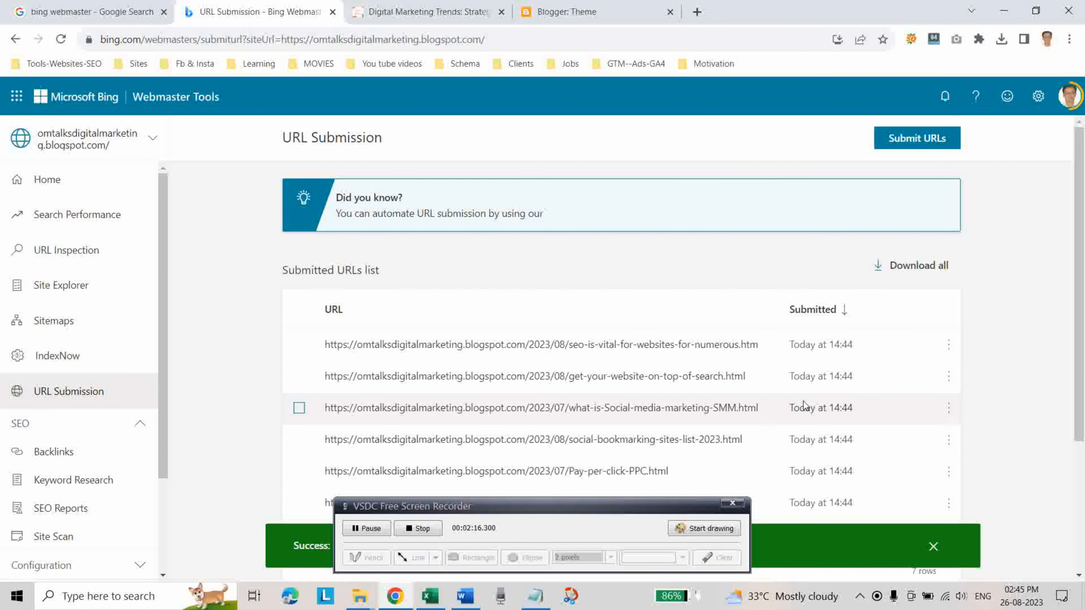
scroll(668, 404, down, 3)
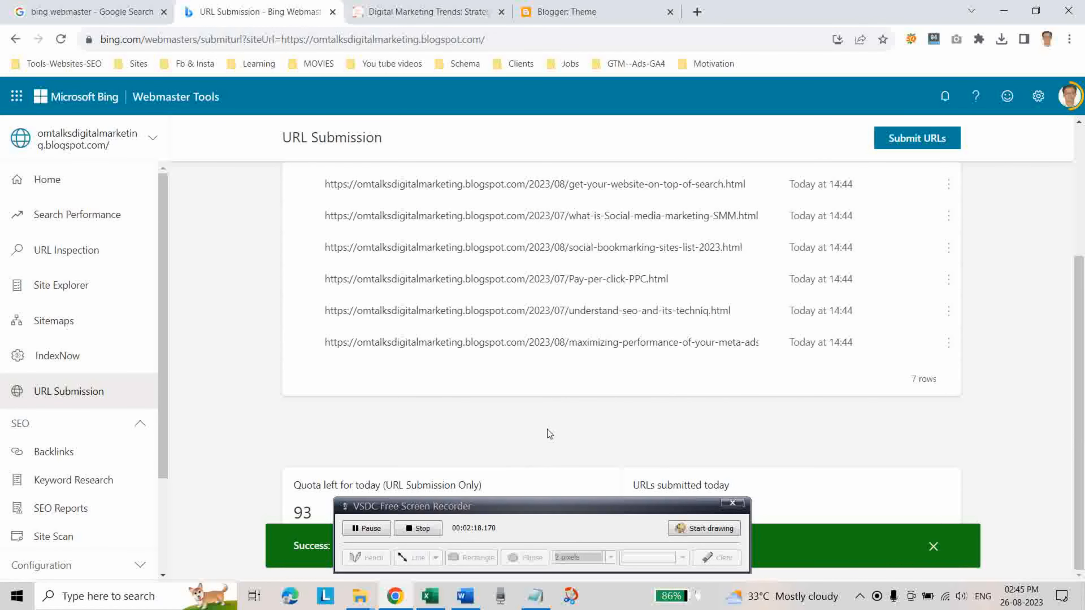
scroll(556, 414, up, 4)
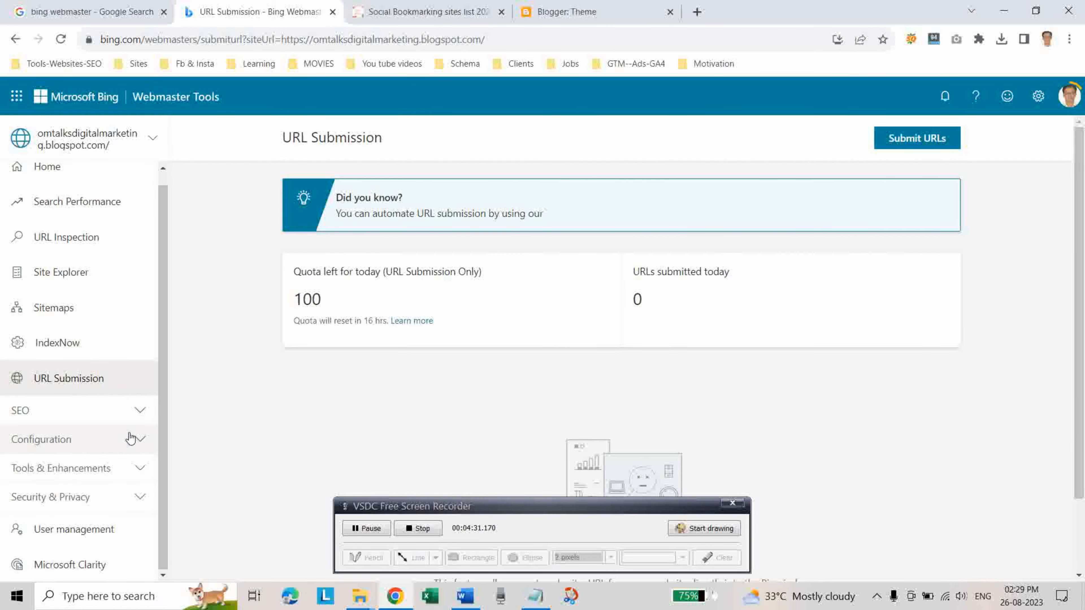
Expand the SEO tools section and check the site's SEO Reports.
click(138, 411)
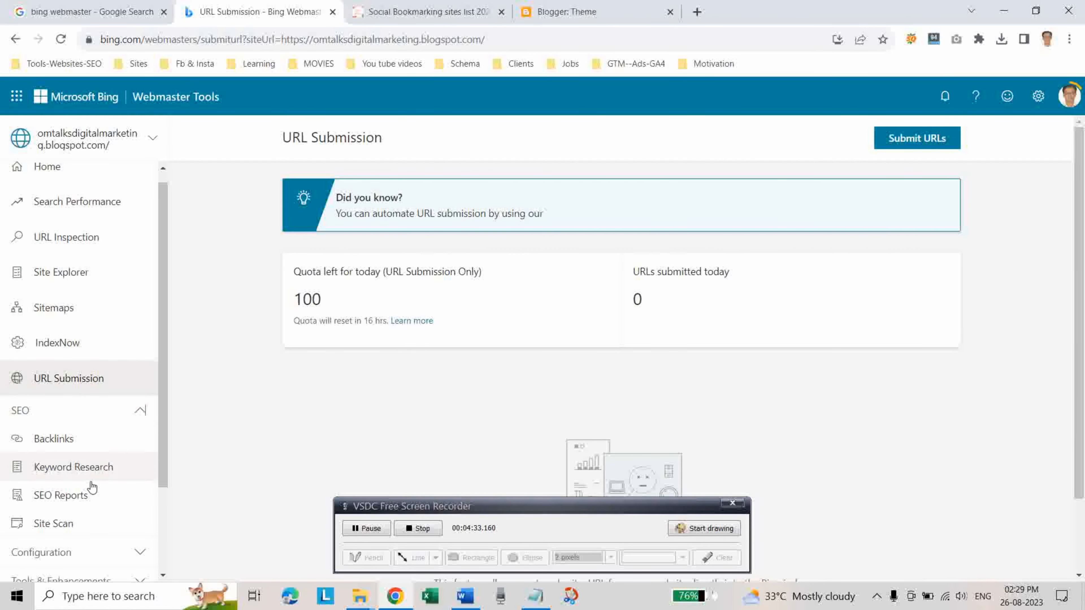
scroll(93, 481, down, 2)
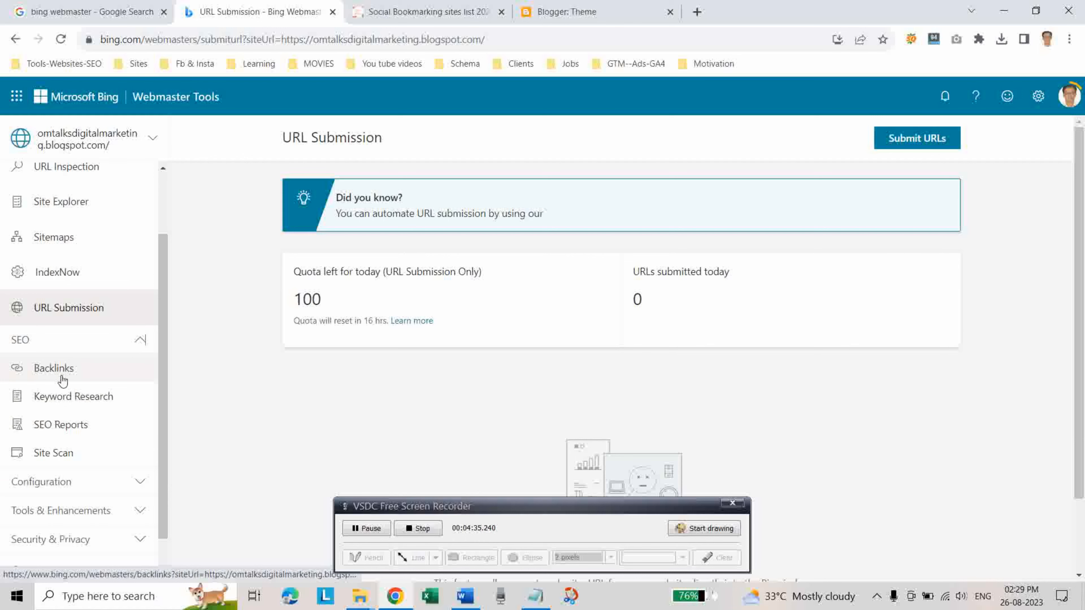
click(63, 429)
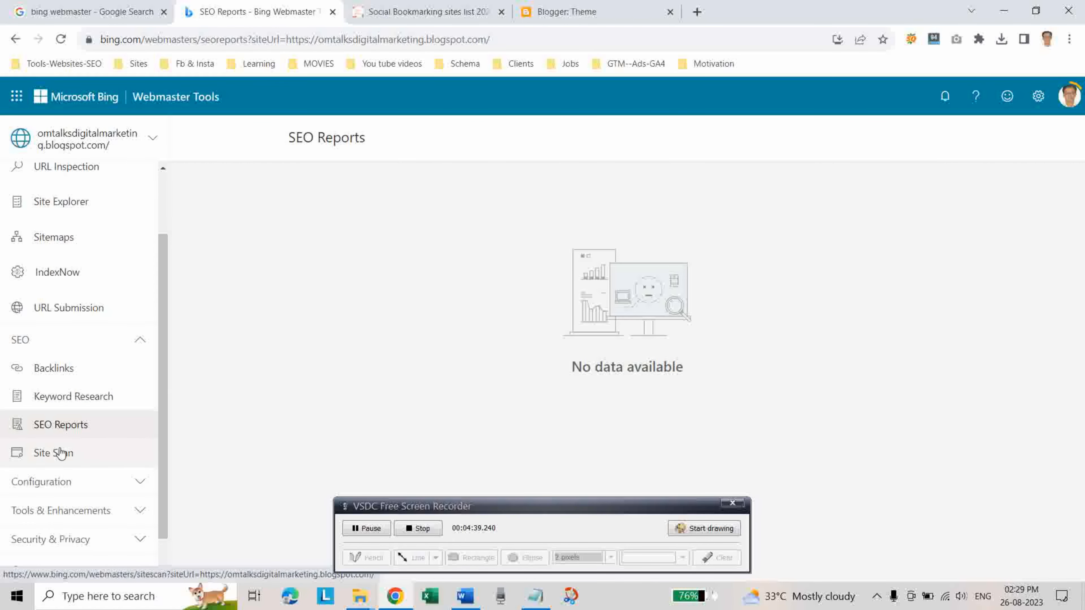
scroll(123, 340, up, 2)
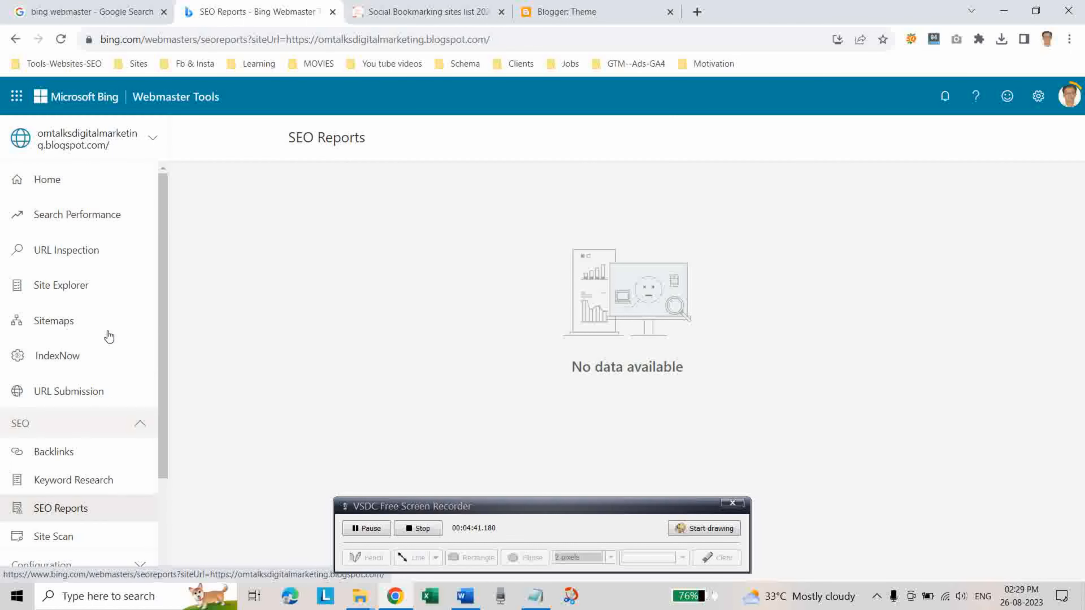